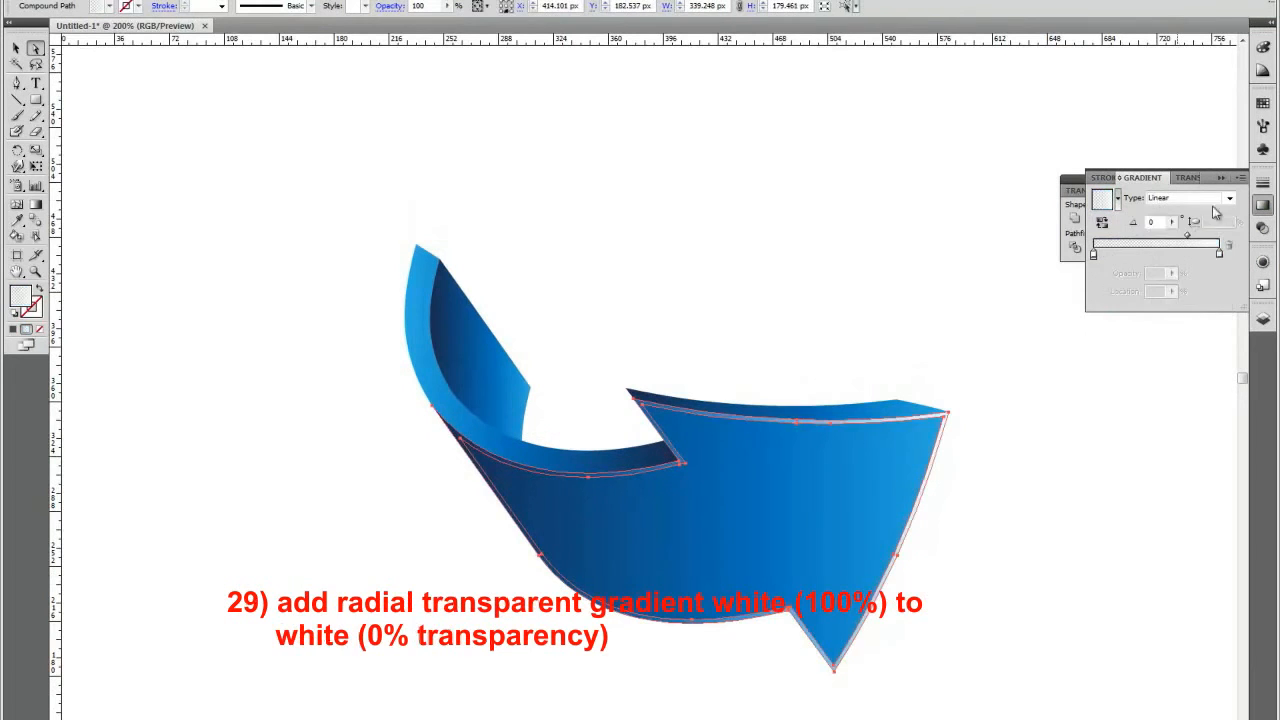
Apply a radial white-to-transparent gradient to the thin edge shape and centre it on the arrowhead's upper edge
{"action": "left_click", "coordinate": [1104, 226]}
{"action": "left_click", "coordinate": [36, 205]}
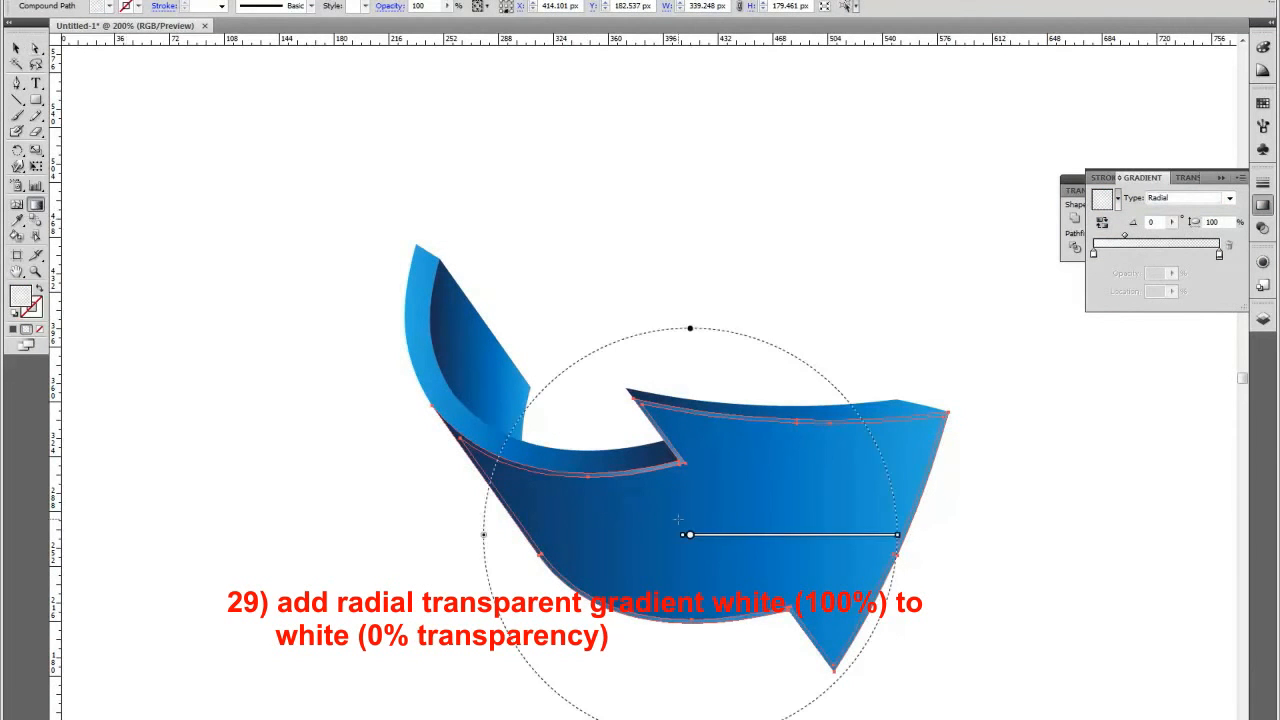
{"action": "left_click_drag", "start_coordinate": [690, 535], "coordinate": [794, 421]}
{"action": "left_click_drag", "start_coordinate": [818, 284], "coordinate": [749, 288]}
{"action": "left_click_drag", "start_coordinate": [640, 288], "coordinate": [648, 291]}
{"action": "left_click_drag", "start_coordinate": [757, 291], "coordinate": [797, 291]}
{"action": "left_click_drag", "start_coordinate": [651, 150], "coordinate": [651, 207]}
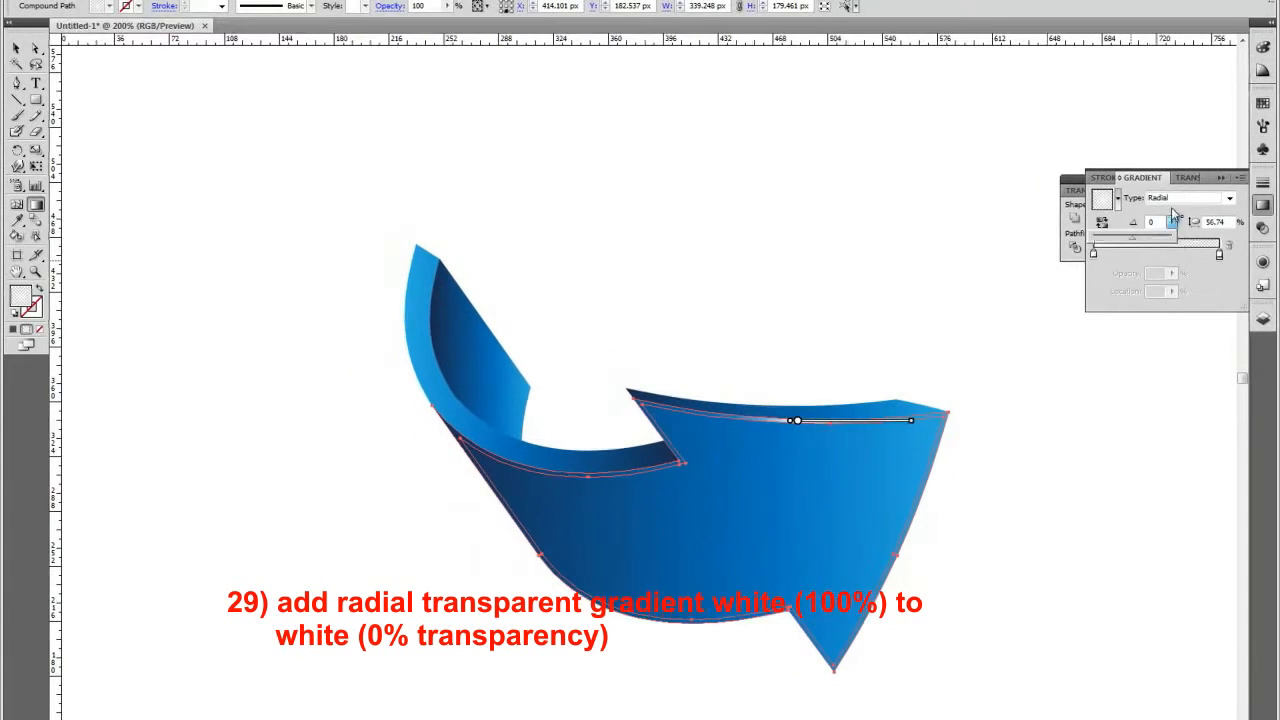
Set the edge highlight's blending mode to Overlay
{"action": "left_click", "coordinate": [1262, 228]}
{"action": "left_click", "coordinate": [1156, 195]}
{"action": "left_click", "coordinate": [1115, 276]}
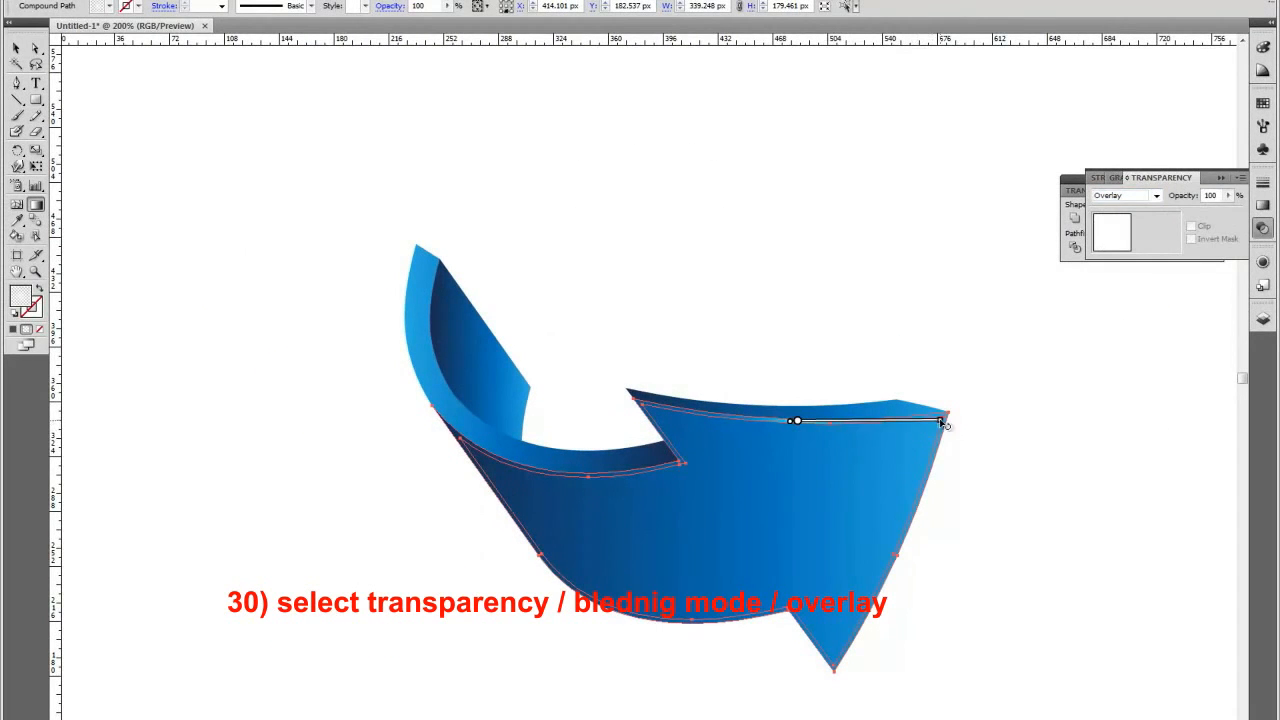
Duplicate the edge highlight, set the copy's blending mode to Normal, and shorten its radial gradient
{"action": "left_click", "coordinate": [1262, 318]}
{"action": "left_click", "coordinate": [1177, 345]}
{"action": "left_click_drag", "start_coordinate": [1205, 660], "coordinate": [1205, 661]}
{"action": "left_click", "coordinate": [1262, 205]}
{"action": "left_click", "coordinate": [1182, 178]}
{"action": "left_click", "coordinate": [1156, 195]}
{"action": "left_click", "coordinate": [1147, 211]}
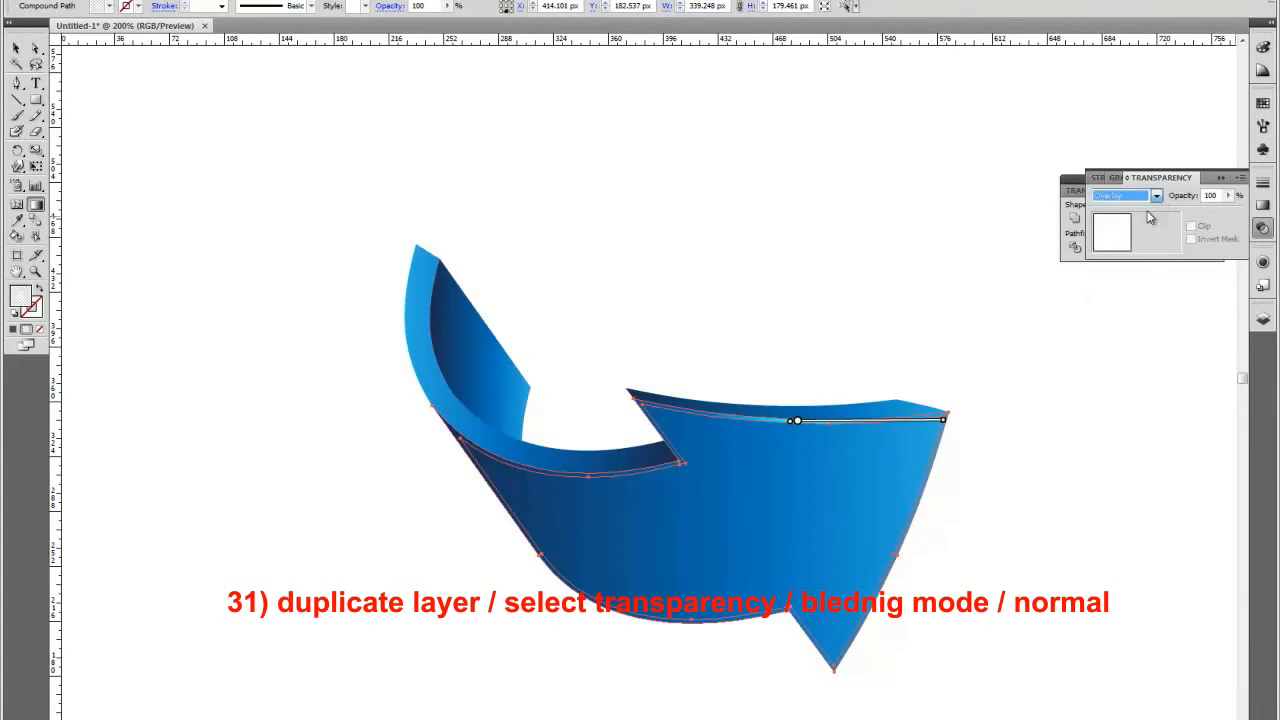
{"action": "left_click_drag", "start_coordinate": [943, 420], "coordinate": [838, 430]}
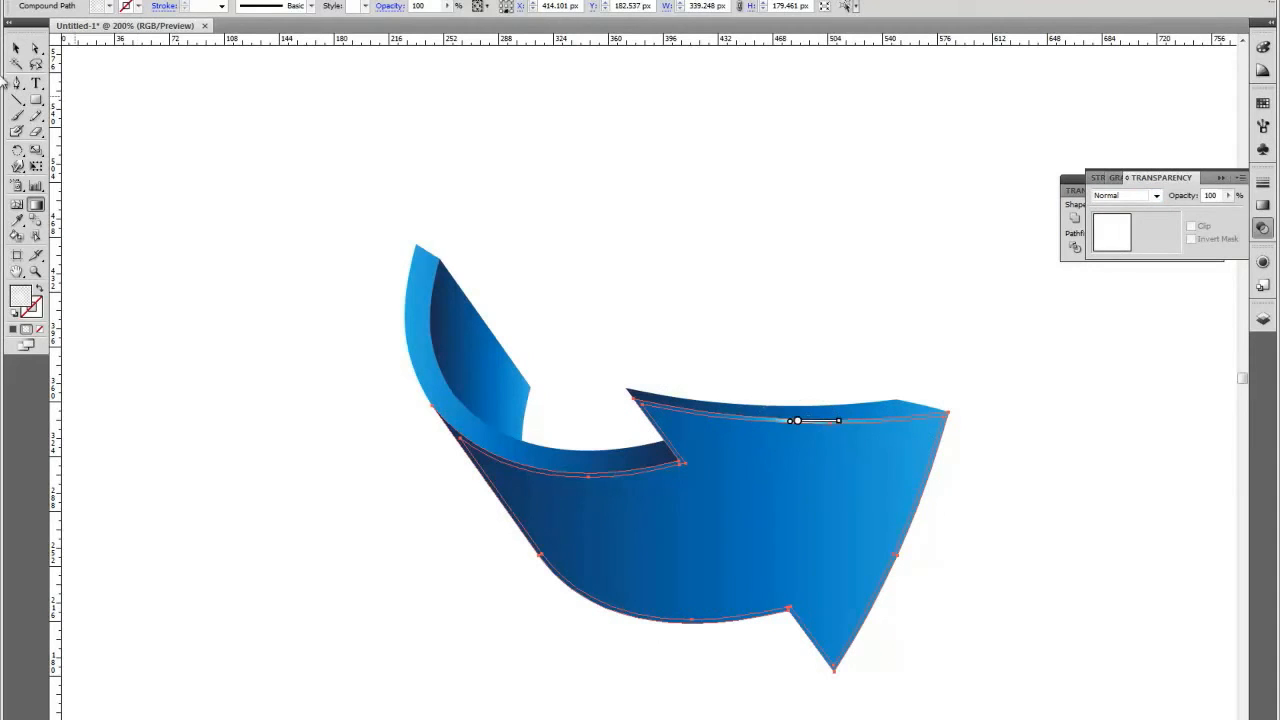
{"action": "left_click", "coordinate": [16, 48]}
{"action": "left_click", "coordinate": [808, 260]}
Group the two paths and two compound paths in Layer 2 that form the arrow's body
{"action": "left_click", "coordinate": [1262, 318]}
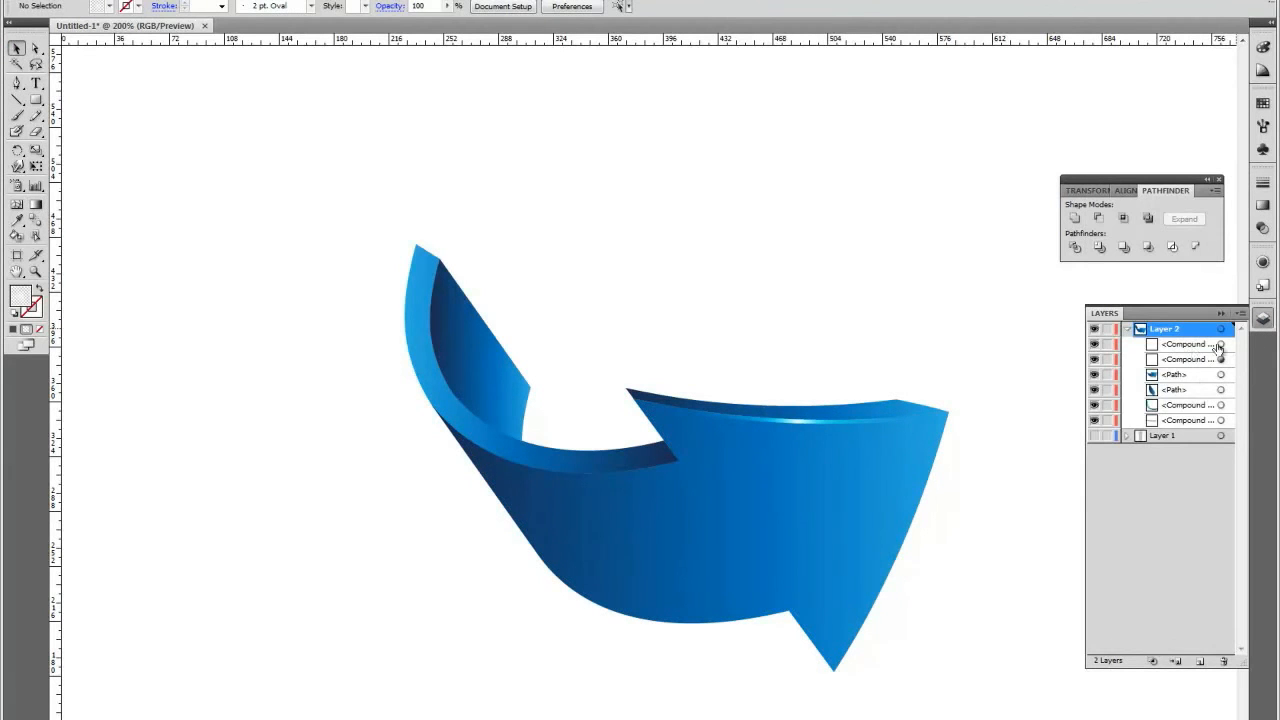
{"action": "left_click", "coordinate": [1220, 374]}
{"action": "left_click", "coordinate": [1220, 420], "text": "shift"}
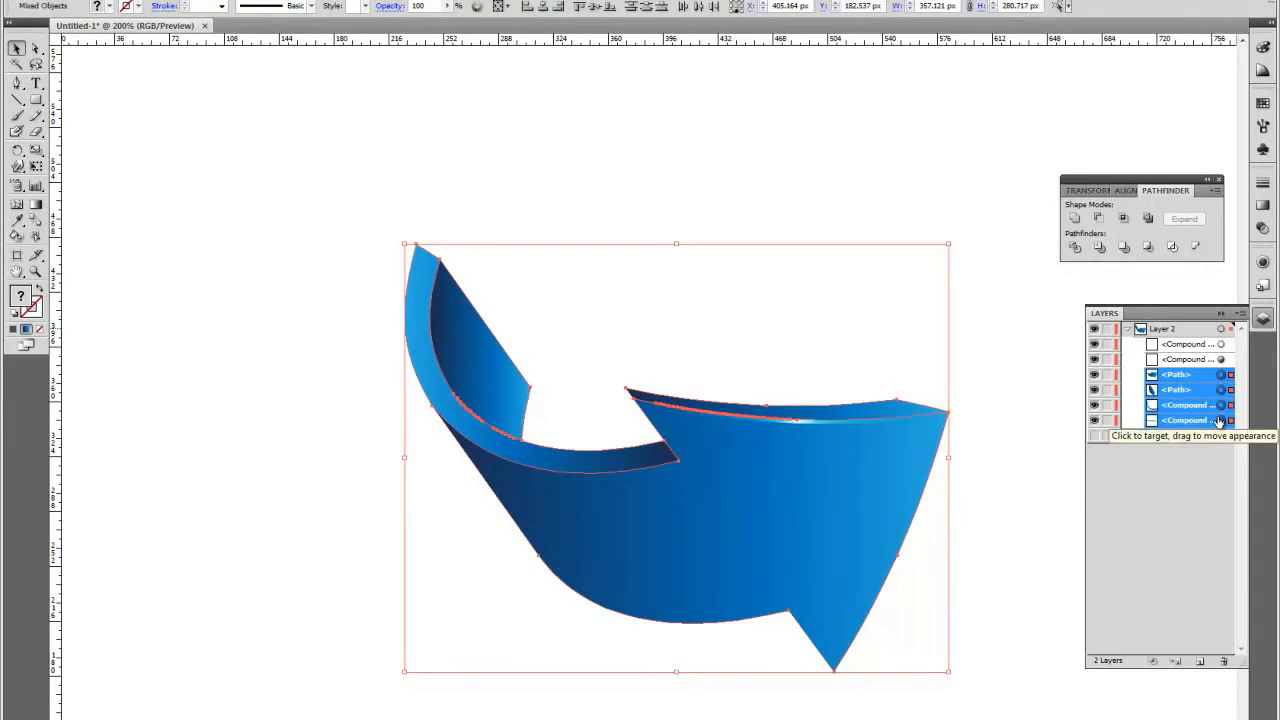
{"action": "key", "text": "ctrl+g"}
{"action": "left_click", "coordinate": [992, 318]}
{"action": "scroll", "coordinate": [832, 353], "scroll_direction": "down", "scroll_amount": 2}
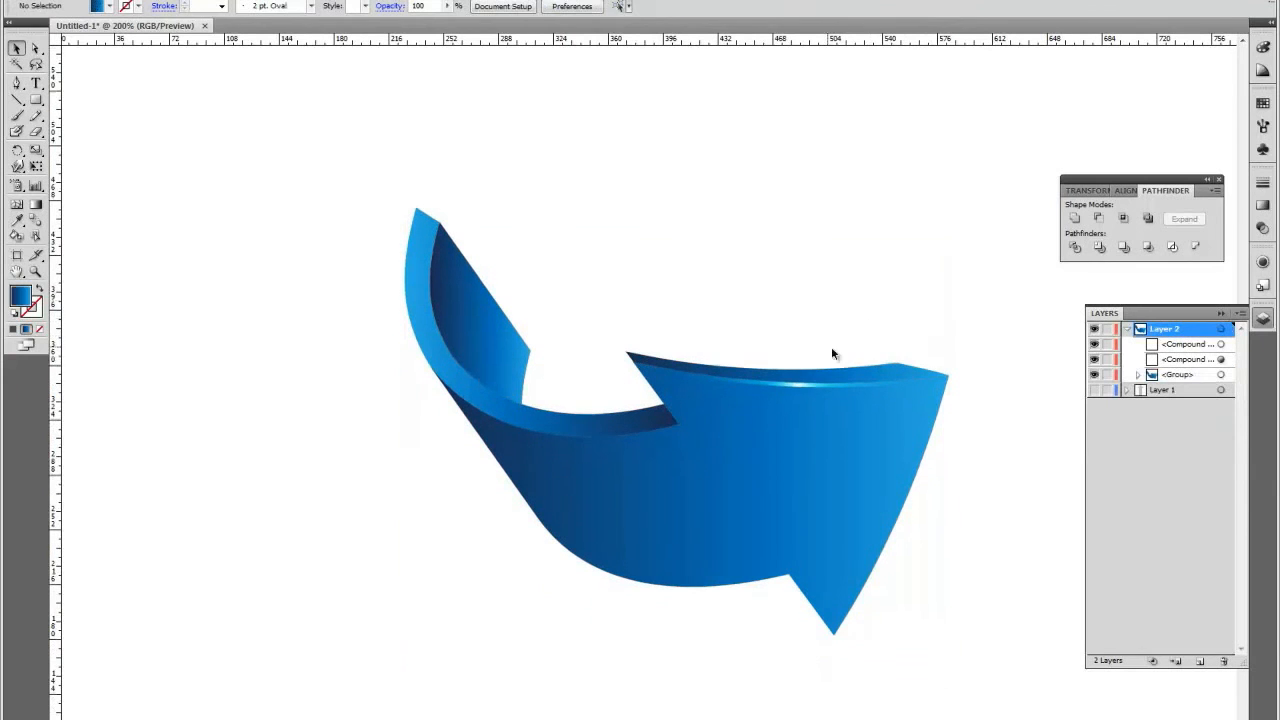
Group the two edge highlight compound paths and duplicate that group
{"action": "left_click", "coordinate": [1221, 345]}
{"action": "left_click", "coordinate": [1221, 360], "text": "shift"}
{"action": "key", "text": "ctrl+g"}
{"action": "left_click_drag", "start_coordinate": [1191, 346], "coordinate": [1200, 661]}
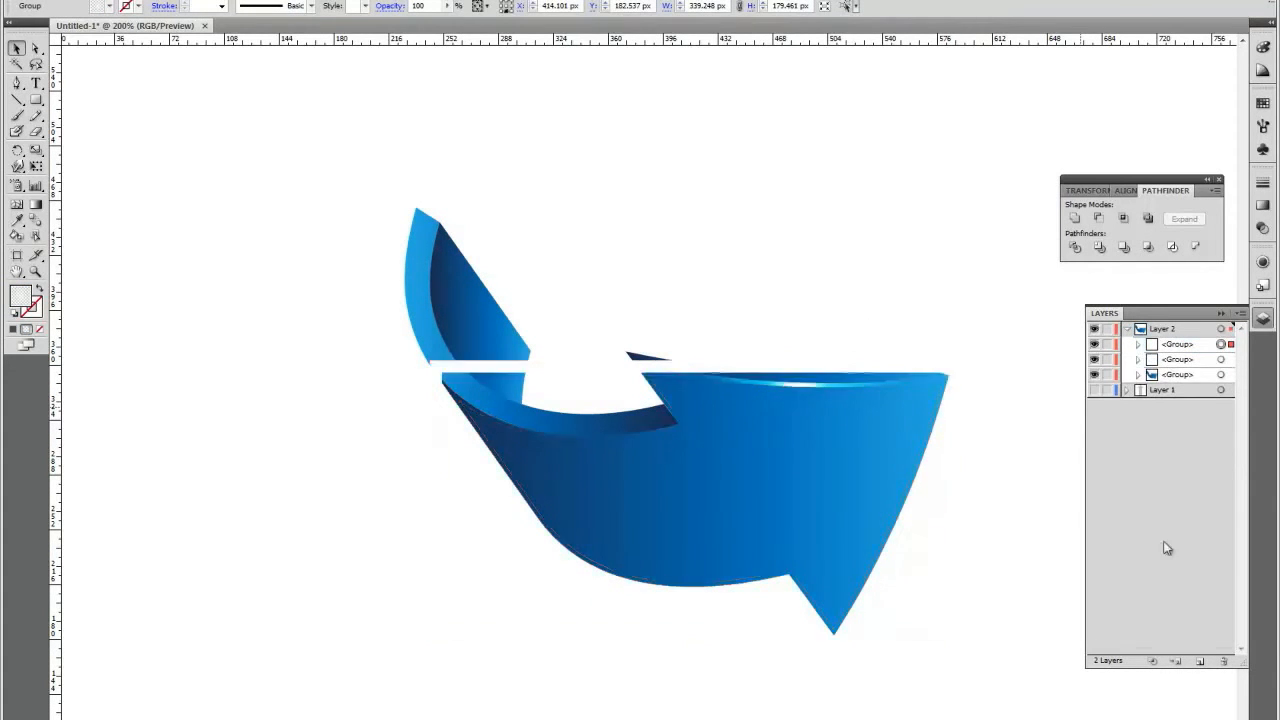
Reposition the radial gradients of both highlights in the duplicated group onto the curved upper edge near the tail
{"action": "left_click", "coordinate": [1138, 344]}
{"action": "key", "text": "g"}
{"action": "mouse_move", "coordinate": [557, 435]}
{"action": "left_mouse_down"}
{"action": "mouse_move", "coordinate": [700, 440]}
{"action": "mouse_move", "coordinate": [704, 455]}
{"action": "mouse_move", "coordinate": [645, 461]}
{"action": "mouse_move", "coordinate": [625, 431]}
{"action": "left_mouse_up"}
{"action": "left_click_drag", "start_coordinate": [517, 414], "coordinate": [522, 414]}
{"action": "left_click", "coordinate": [1218, 332]}
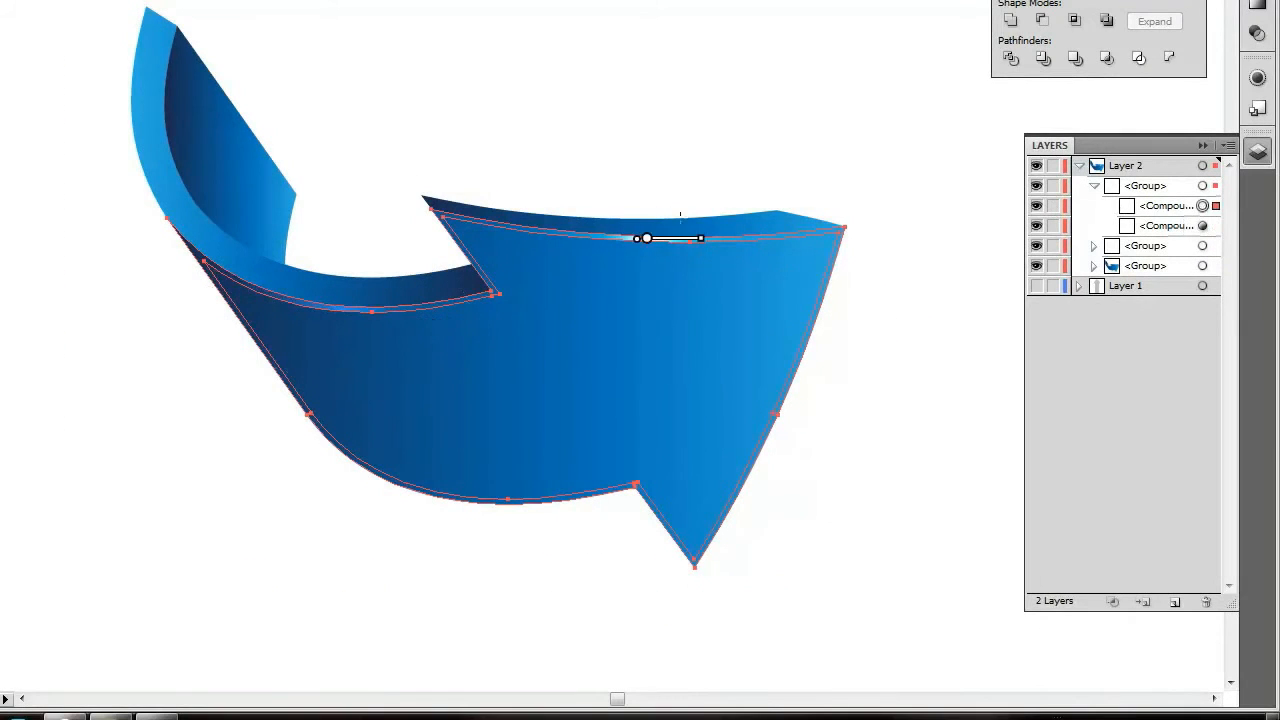
{"action": "left_click_drag", "start_coordinate": [647, 238], "coordinate": [340, 305]}
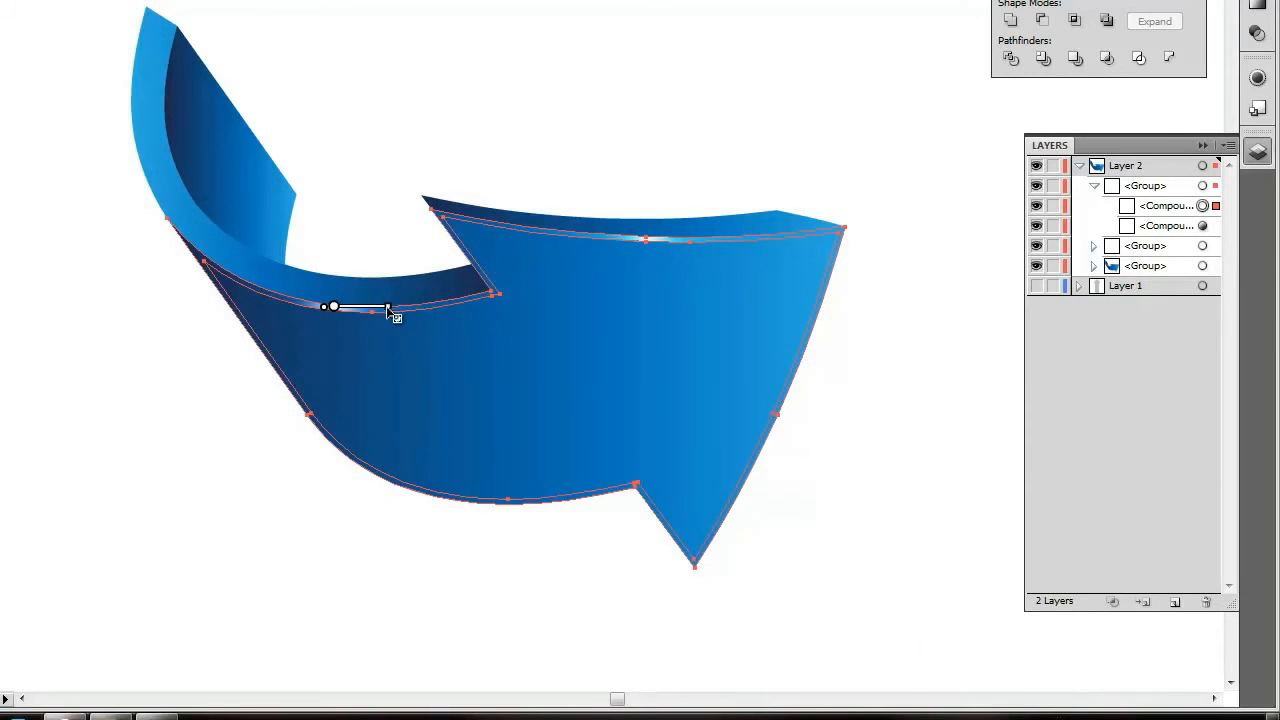
{"action": "left_click", "coordinate": [1203, 226]}
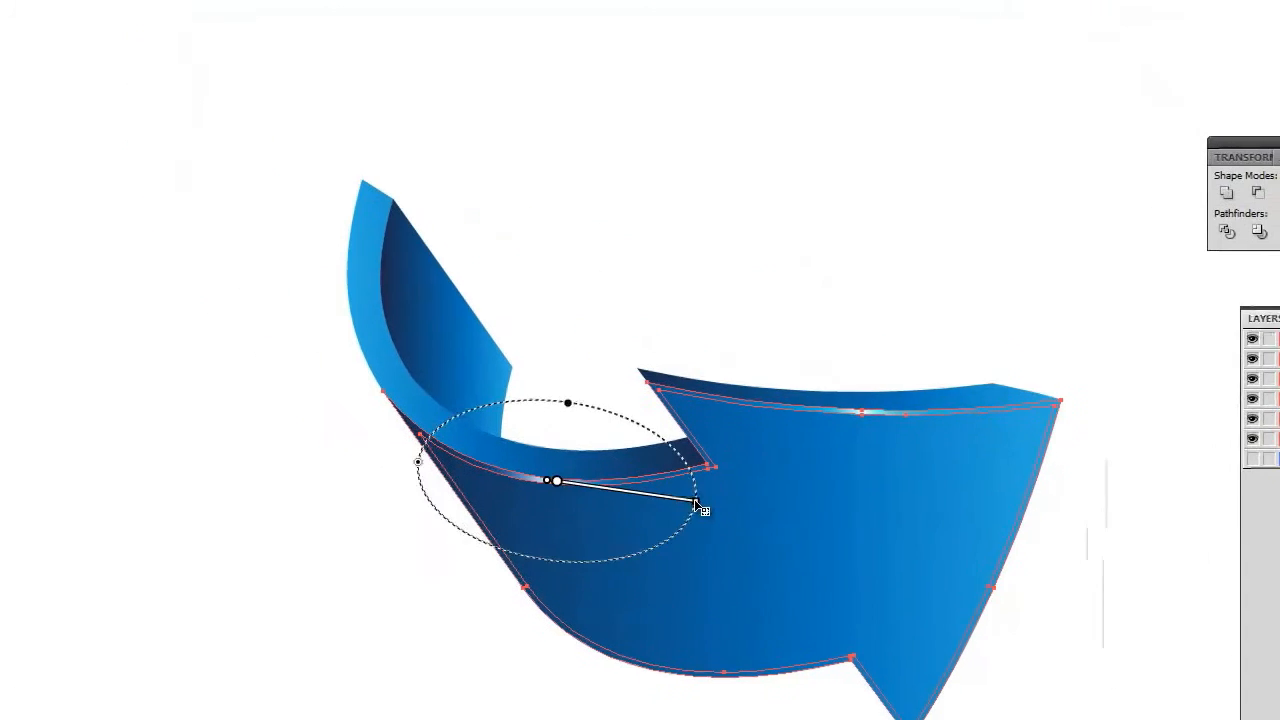
{"action": "key", "text": "v"}
{"action": "left_click", "coordinate": [64, 65]}
Offset the arrow's front face path by -2.5 and move the new path to the top of Layer 2
{"action": "key", "text": "ctrl+minus"}
{"action": "key", "text": "ctrl+minus"}
{"action": "key", "text": "ctrl+minus"}
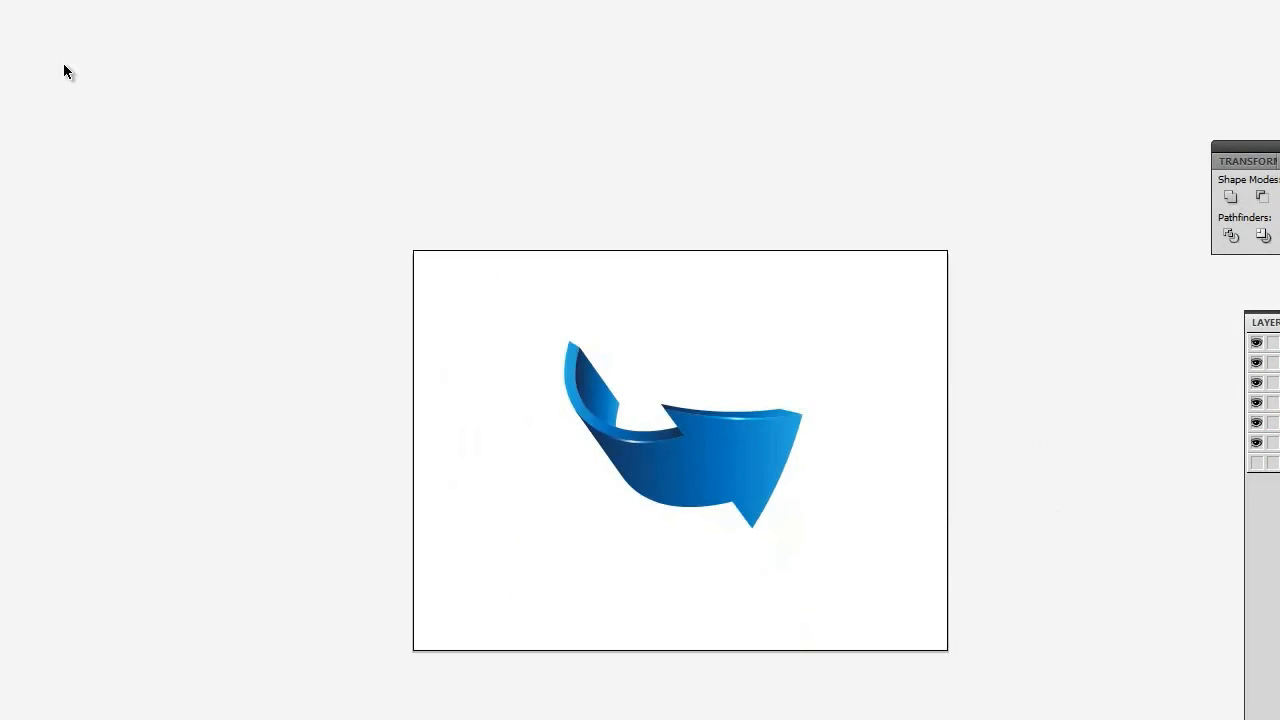
{"action": "key", "text": "ctrl+equal"}
{"action": "key", "text": "ctrl+plus"}
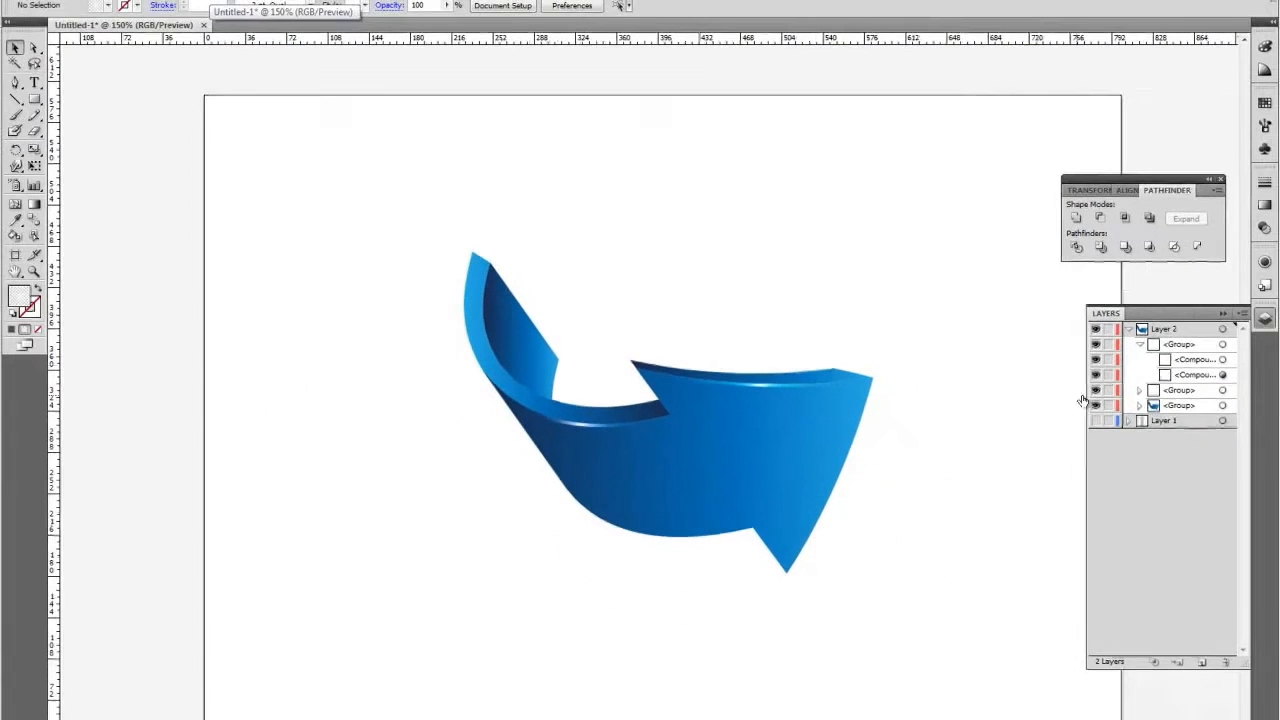
{"action": "left_click", "coordinate": [1138, 344]}
{"action": "left_click", "coordinate": [1138, 375]}
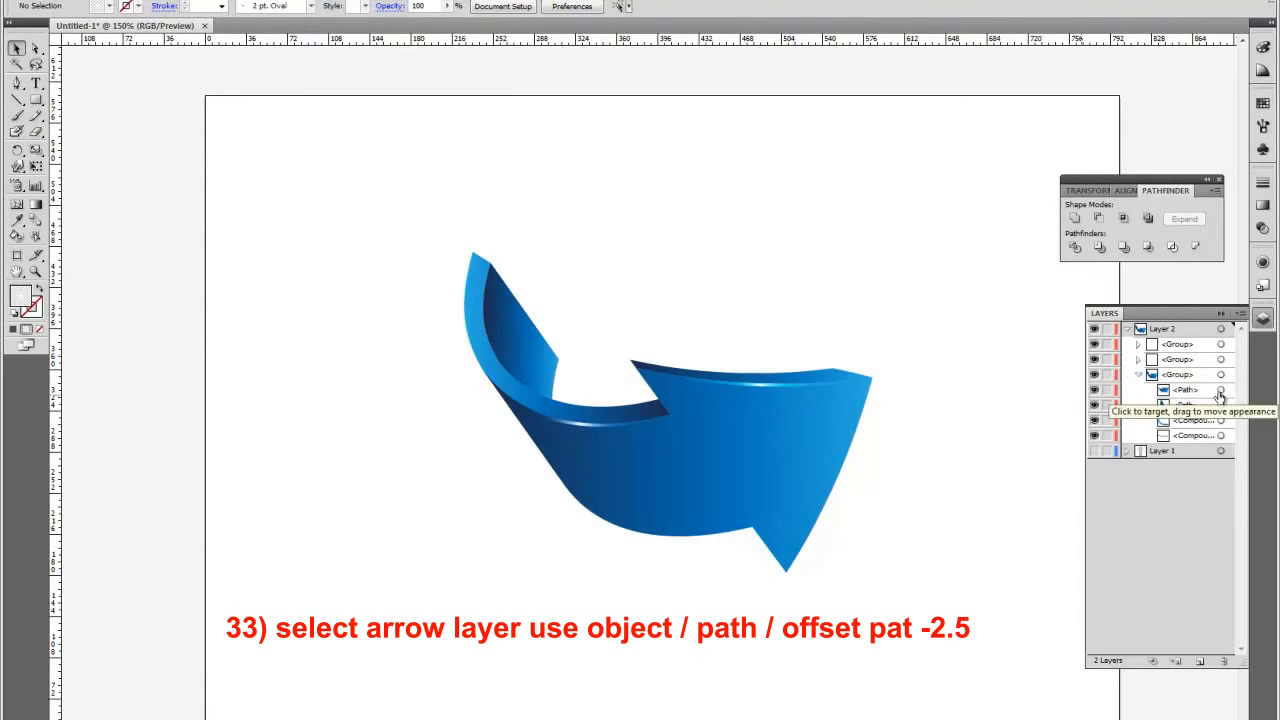
{"action": "left_click", "coordinate": [1220, 391]}
{"action": "left_click", "coordinate": [104, 2]}
{"action": "mouse_move", "coordinate": [215, 281]}
{"action": "left_click", "coordinate": [390, 332]}
{"action": "left_click", "coordinate": [691, 345]}
{"action": "left_click_drag", "start_coordinate": [1188, 391], "coordinate": [1176, 340]}
{"action": "left_click", "coordinate": [1138, 389]}
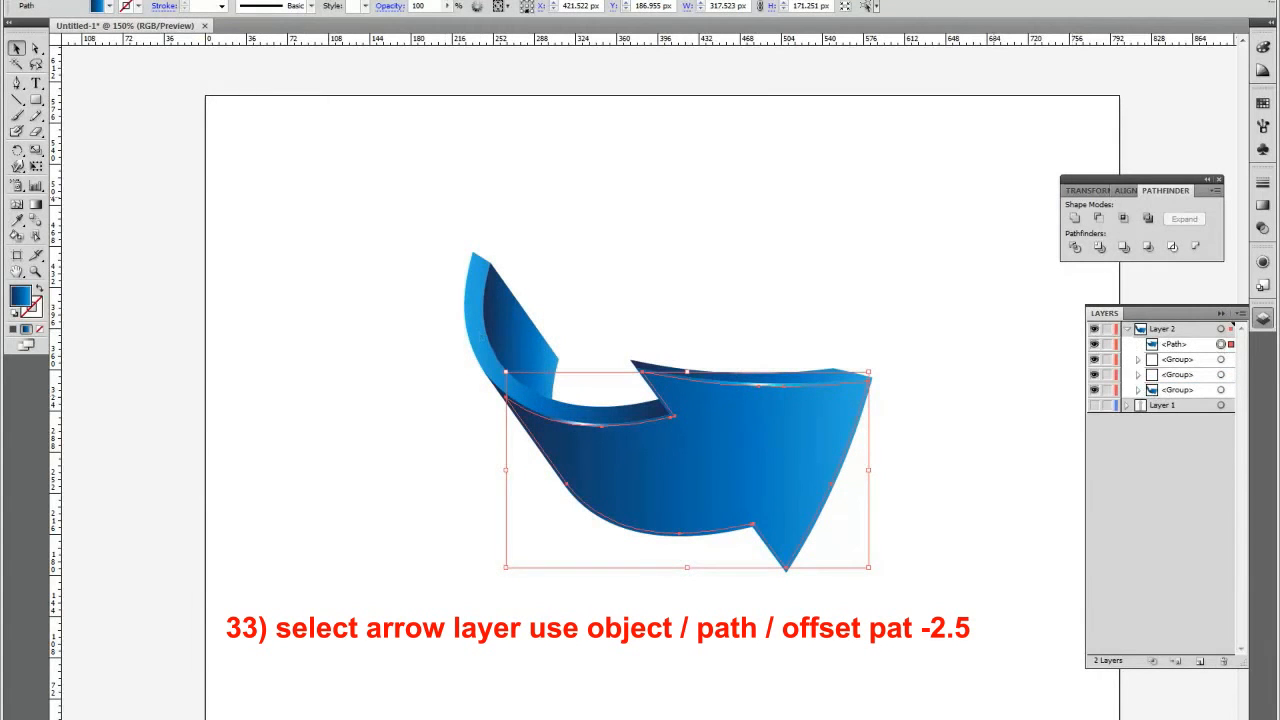
Fill the offset front face path with a linear white-to-transparent gradient
{"action": "left_click", "coordinate": [1262, 204]}
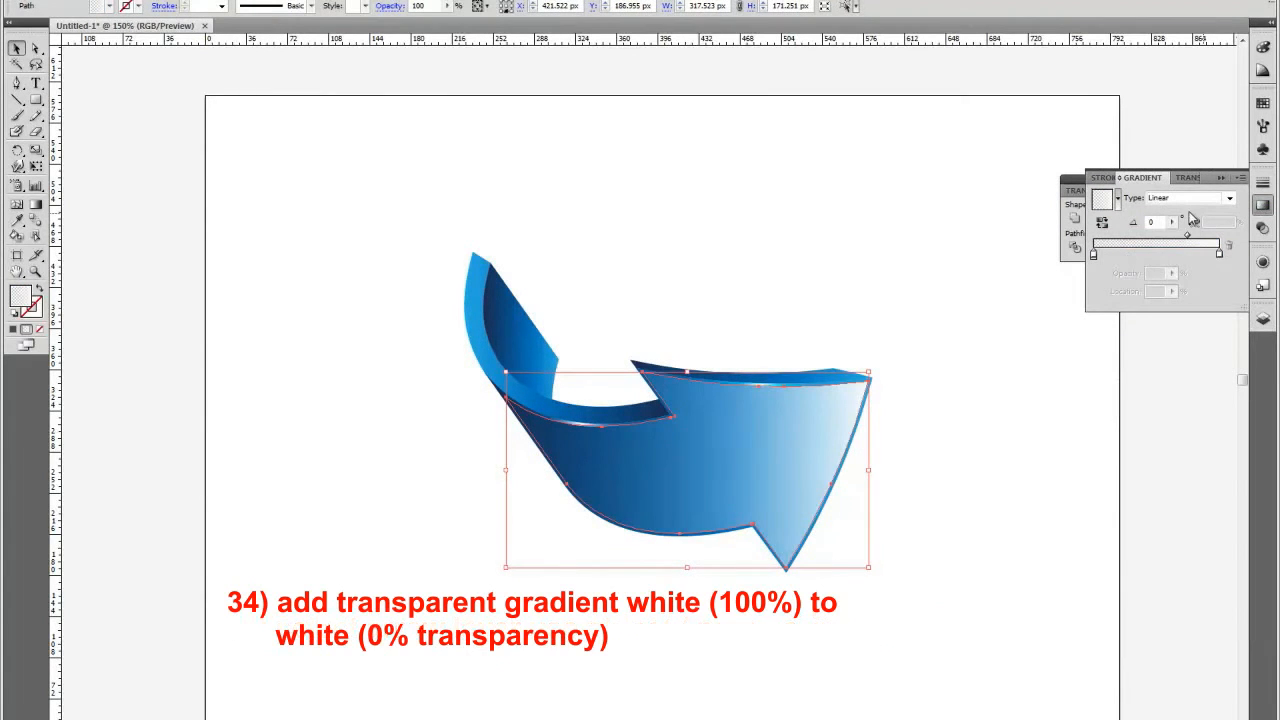
{"action": "left_click", "coordinate": [921, 255]}
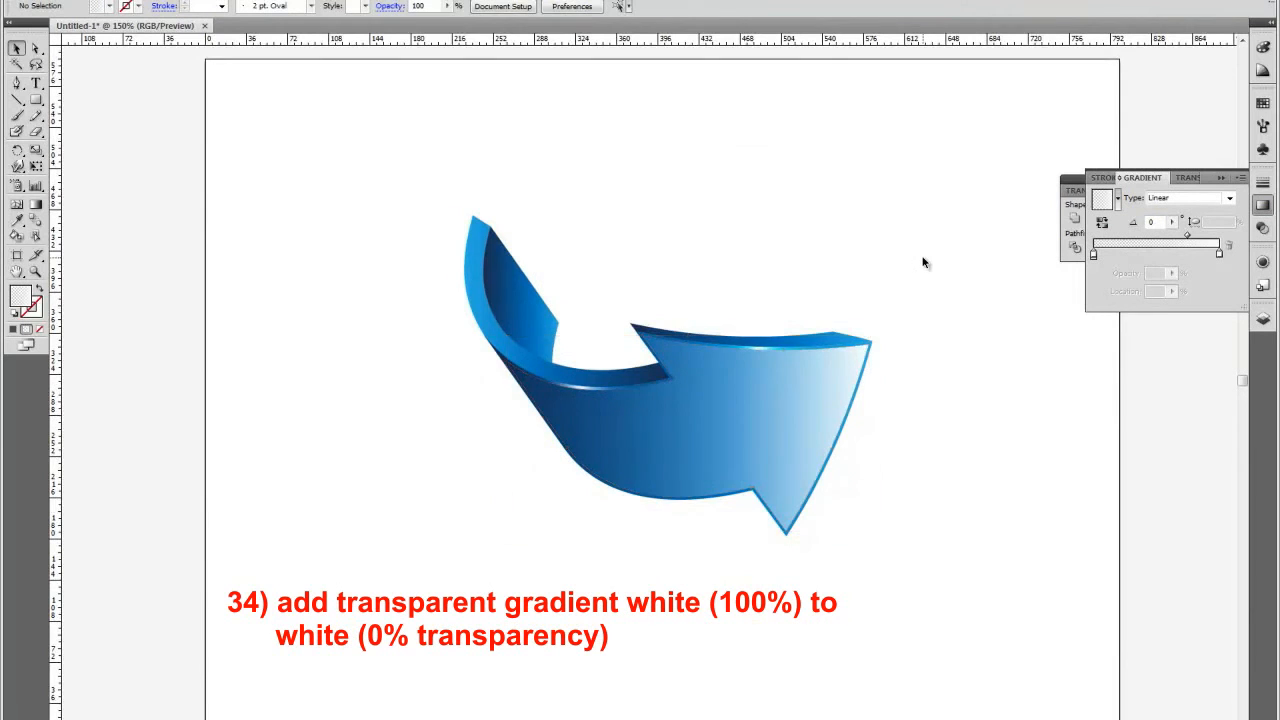
{"action": "key", "text": "ctrl+minus"}
{"action": "key", "text": "ctrl+plus"}
{"action": "key", "text": "ctrl+plus"}
Draw an ellipse about 458 by 226 px over the upper arrow, with no fill and a 1 pt black stroke
{"action": "left_click_drag", "start_coordinate": [36, 104], "coordinate": [88, 104]}
{"action": "mouse_move", "coordinate": [262, 104]}
{"action": "left_mouse_down"}
{"action": "mouse_move", "coordinate": [943, 466]}
{"action": "mouse_move", "coordinate": [969, 440]}
{"action": "mouse_move", "coordinate": [961, 449]}
{"action": "left_mouse_up"}
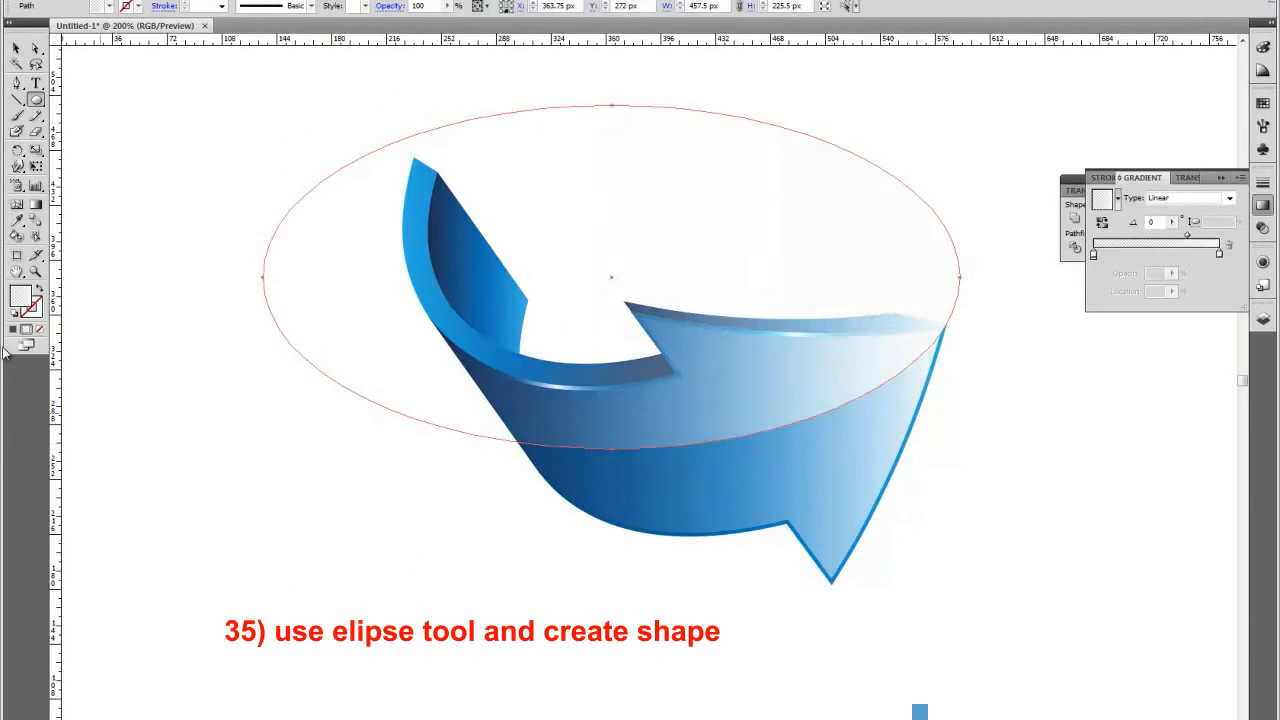
{"action": "left_click", "coordinate": [15, 314]}
{"action": "left_click", "coordinate": [39, 330]}
Adjust the ellipse's width and height so its lower curve sweeps across the arrow's front face
{"action": "left_click", "coordinate": [17, 49]}
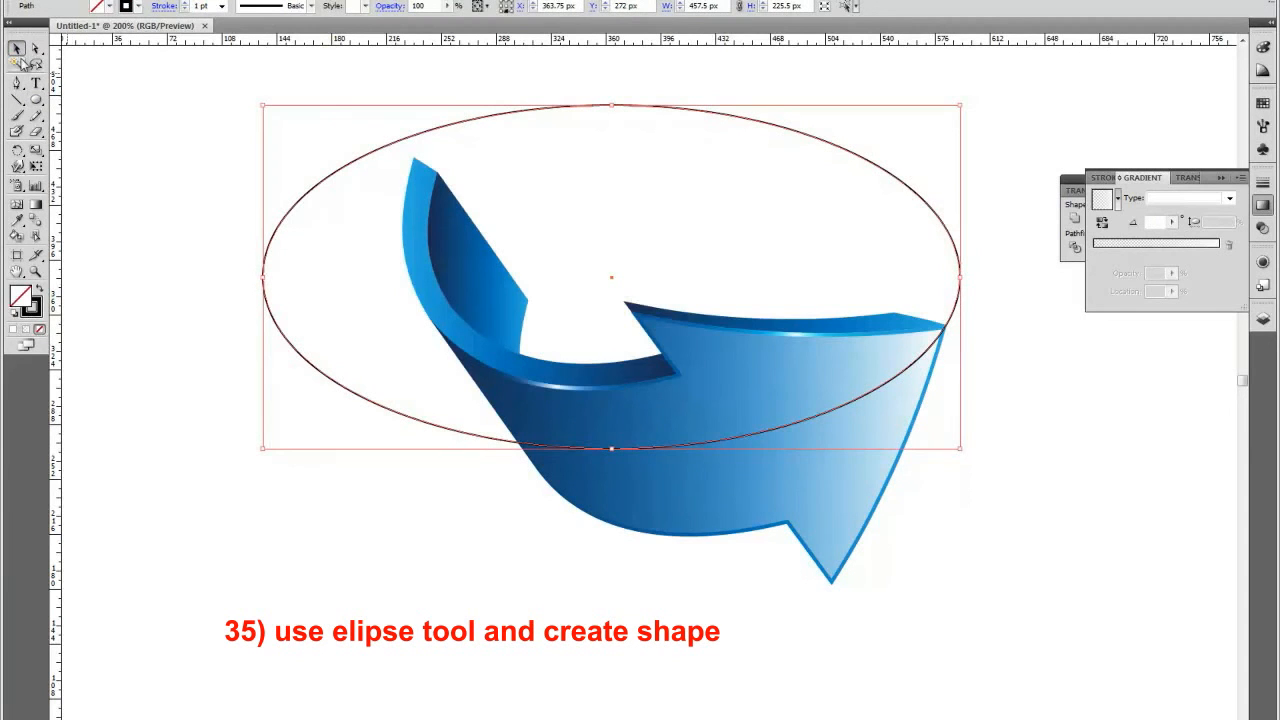
{"action": "left_click_drag", "start_coordinate": [259, 275], "coordinate": [360, 276]}
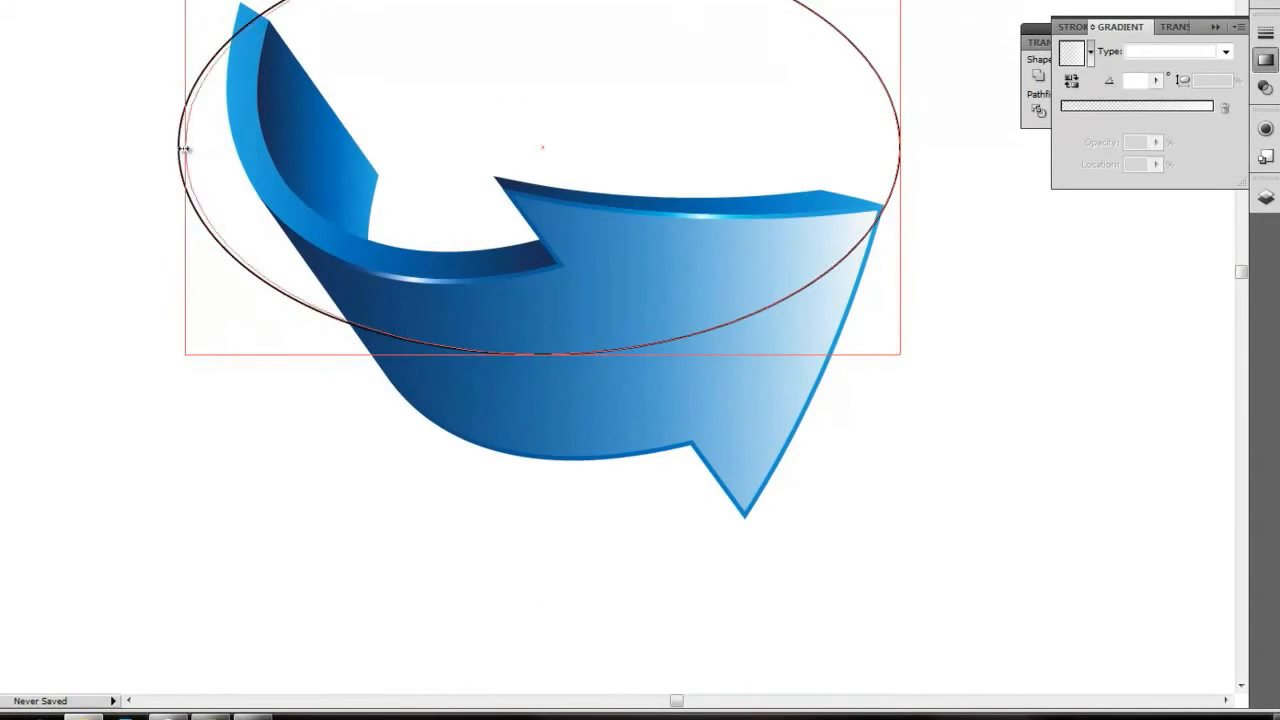
{"action": "left_click_drag", "start_coordinate": [183, 148], "coordinate": [211, 148]}
{"action": "mouse_move", "coordinate": [207, 358]}
{"action": "left_mouse_down"}
{"action": "mouse_move", "coordinate": [194, 383]}
{"action": "mouse_move", "coordinate": [199, 368]}
{"action": "left_mouse_up"}
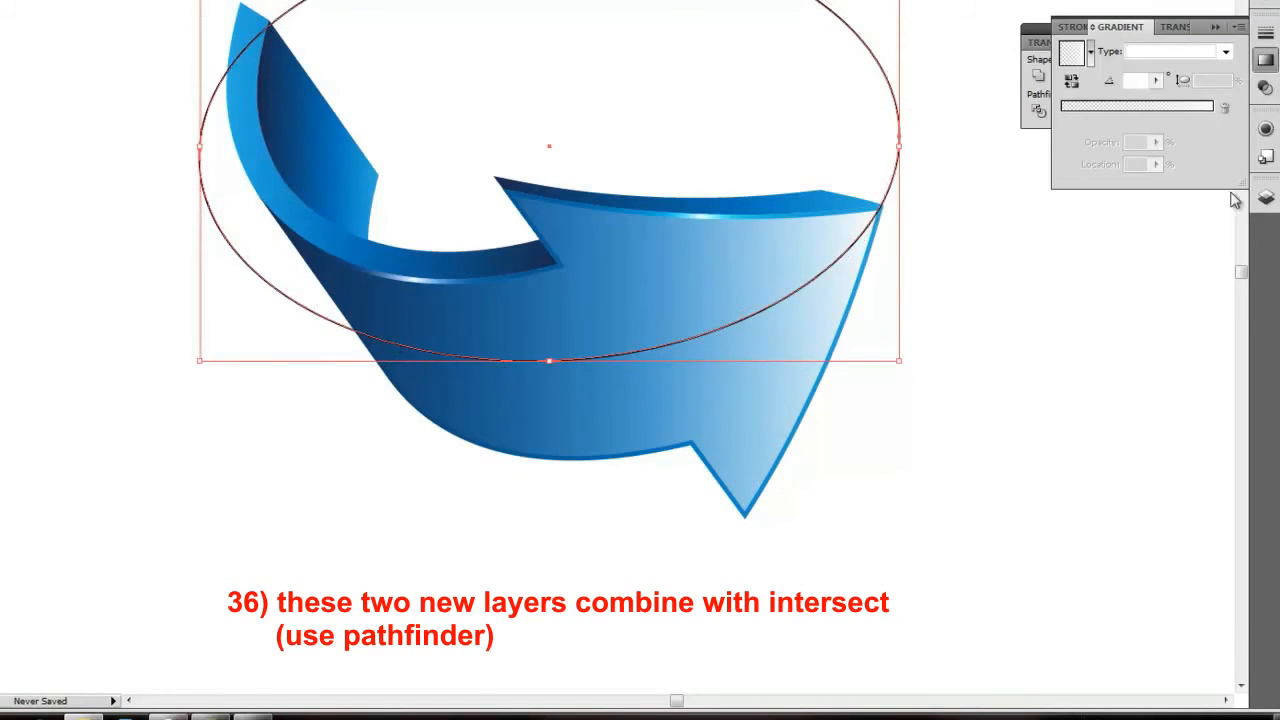
Intersect the ellipse with the gradient-filled offset path and expand the result
{"action": "left_click", "coordinate": [1265, 197]}
{"action": "left_click", "coordinate": [1227, 247], "text": "shift"}
{"action": "left_click", "coordinate": [1097, 76], "text": "alt"}
{"action": "left_click", "coordinate": [1171, 77]}
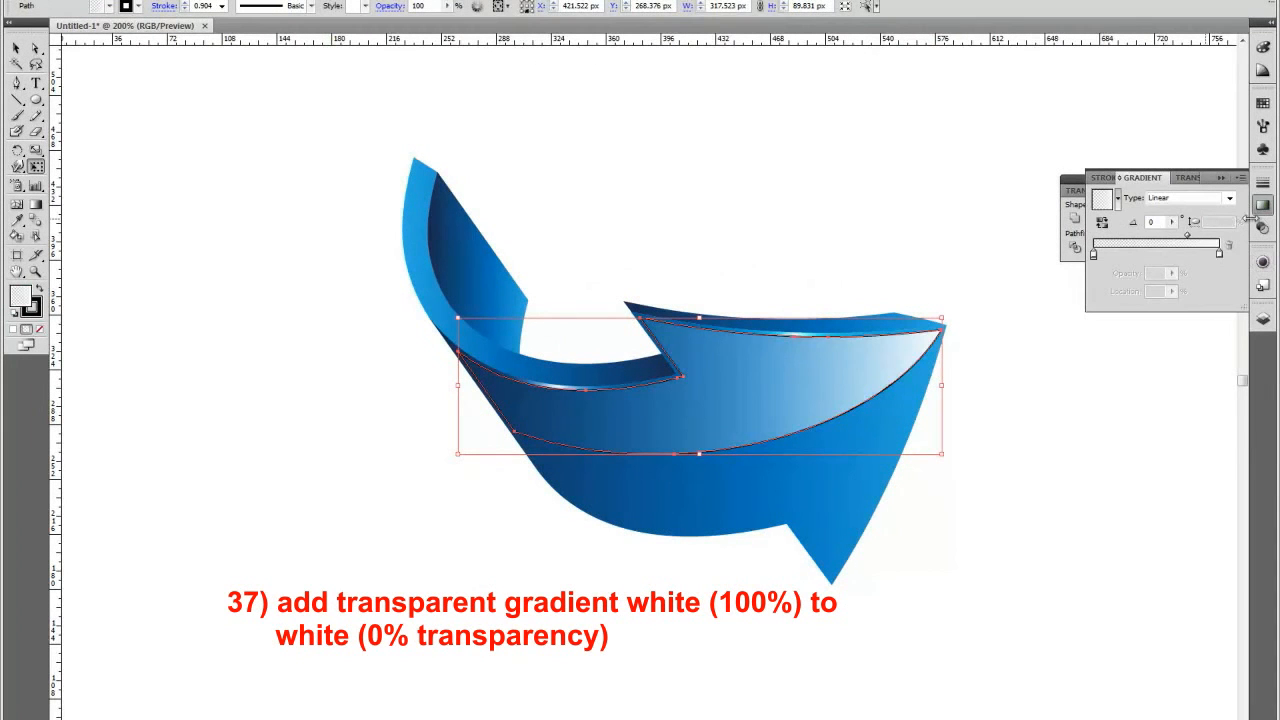
Set the intersected gloss shape's blending mode to Overlay and clear its black outline
{"action": "left_click", "coordinate": [1262, 226]}
{"action": "left_click", "coordinate": [1140, 195]}
{"action": "left_click", "coordinate": [1110, 316]}
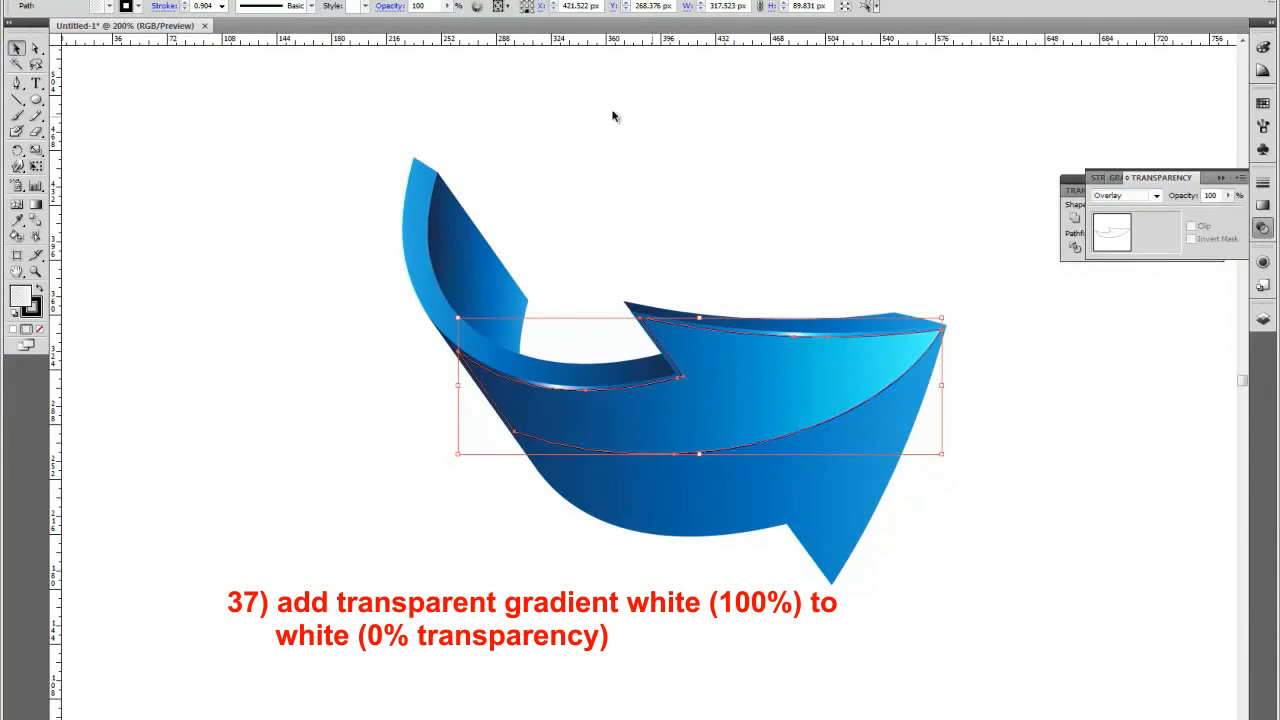
{"action": "left_click", "coordinate": [809, 149]}
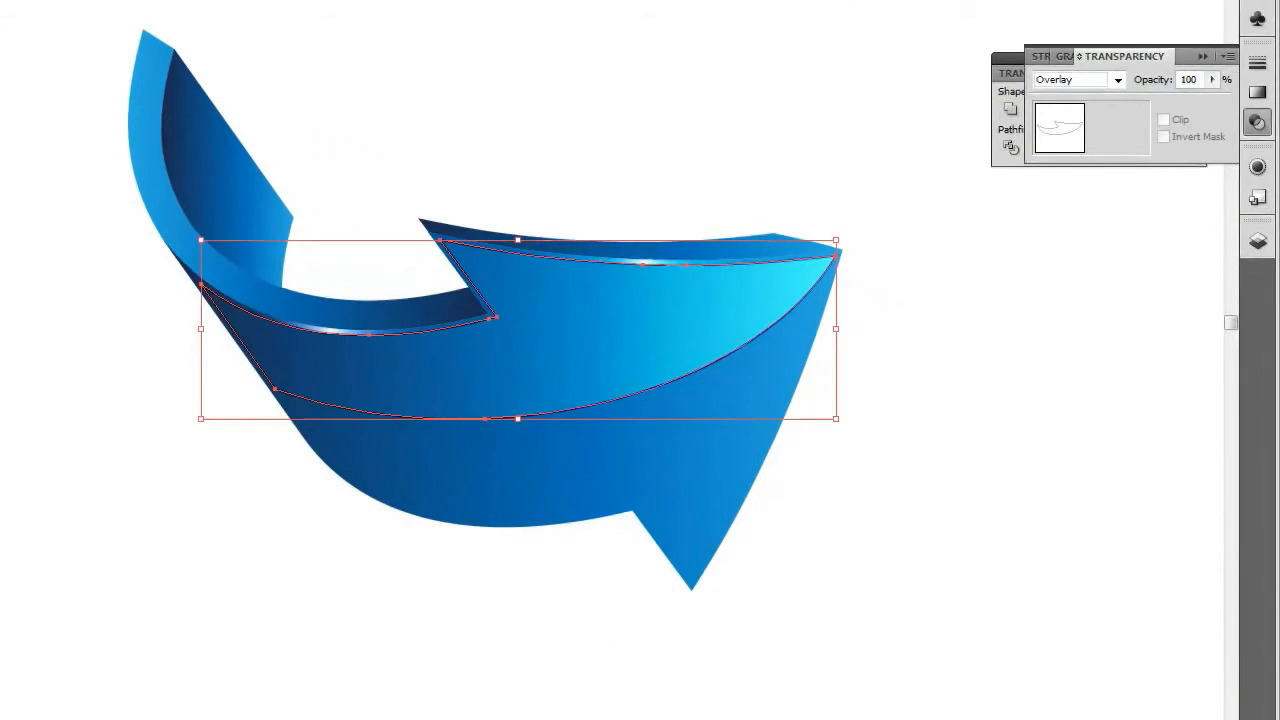
{"action": "left_click", "coordinate": [1262, 228]}
{"action": "left_click", "coordinate": [684, 251]}
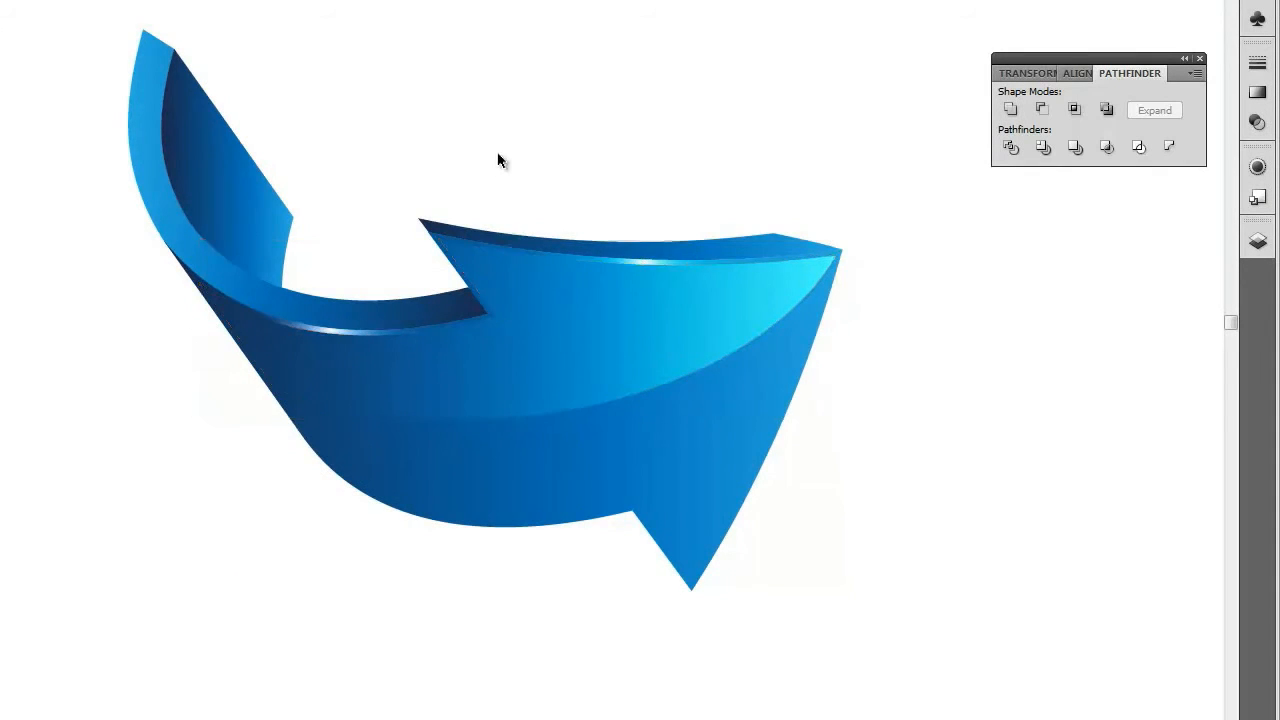
{"action": "key", "text": "ctrl+0"}
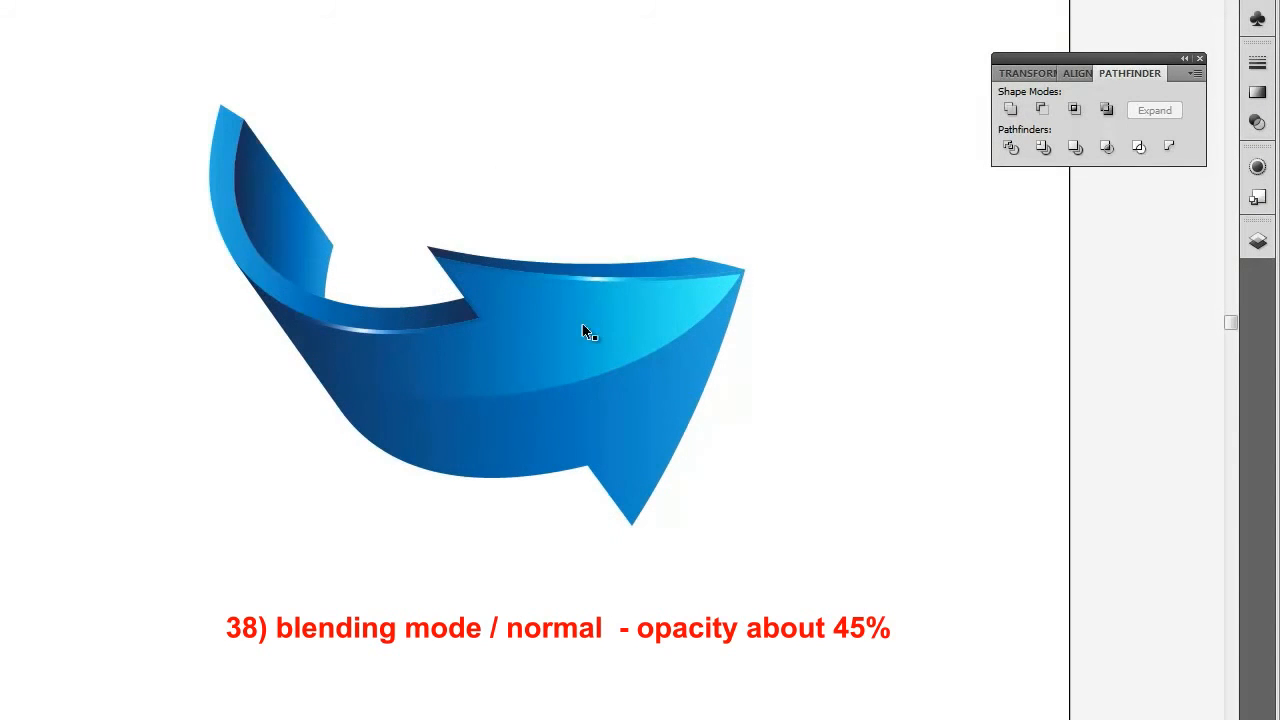
Set the gloss shape's blending mode to Normal and its opacity to 48%
{"action": "left_click", "coordinate": [583, 326]}
{"action": "left_click", "coordinate": [1080, 76]}
{"action": "left_click", "coordinate": [1264, 96]}
{"action": "left_click", "coordinate": [1140, 57]}
{"action": "left_click", "coordinate": [1119, 80]}
{"action": "left_click", "coordinate": [1095, 96]}
{"action": "left_click", "coordinate": [1211, 82]}
{"action": "left_click_drag", "start_coordinate": [1211, 99], "coordinate": [1160, 102]}
{"action": "left_click", "coordinate": [891, 127]}
{"action": "scroll", "coordinate": [891, 127], "scroll_direction": "up", "scroll_amount": 3}
{"action": "scroll", "coordinate": [891, 127], "scroll_direction": "down", "scroll_amount": 2}
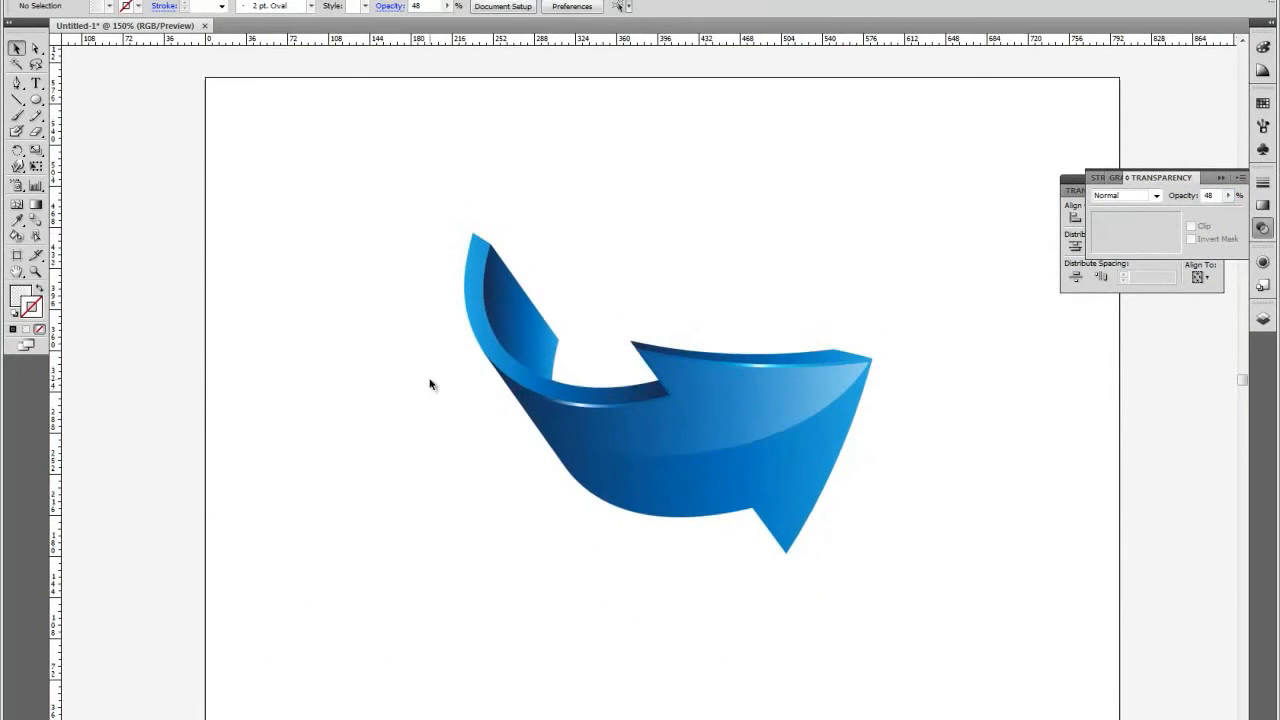
Create an inward offset path from the inner face of the arrow's tail
{"action": "left_click", "coordinate": [506, 332]}
{"action": "key", "text": "ctrl+plus"}
{"action": "left_click", "coordinate": [35, 48]}
{"action": "left_click", "coordinate": [626, 272]}
{"action": "left_click", "coordinate": [470, 308]}
{"action": "left_click", "coordinate": [94, 2]}
{"action": "mouse_move", "coordinate": [177, 281]}
{"action": "left_click", "coordinate": [345, 331]}
{"action": "key", "text": "Return"}
Duplicate the tail's inner face path and place the copy with the offset path at the top level of Layer 2
{"action": "left_click", "coordinate": [1262, 318]}
{"action": "left_click", "coordinate": [1138, 404]}
{"action": "left_click_drag", "start_coordinate": [1186, 435], "coordinate": [1200, 661]}
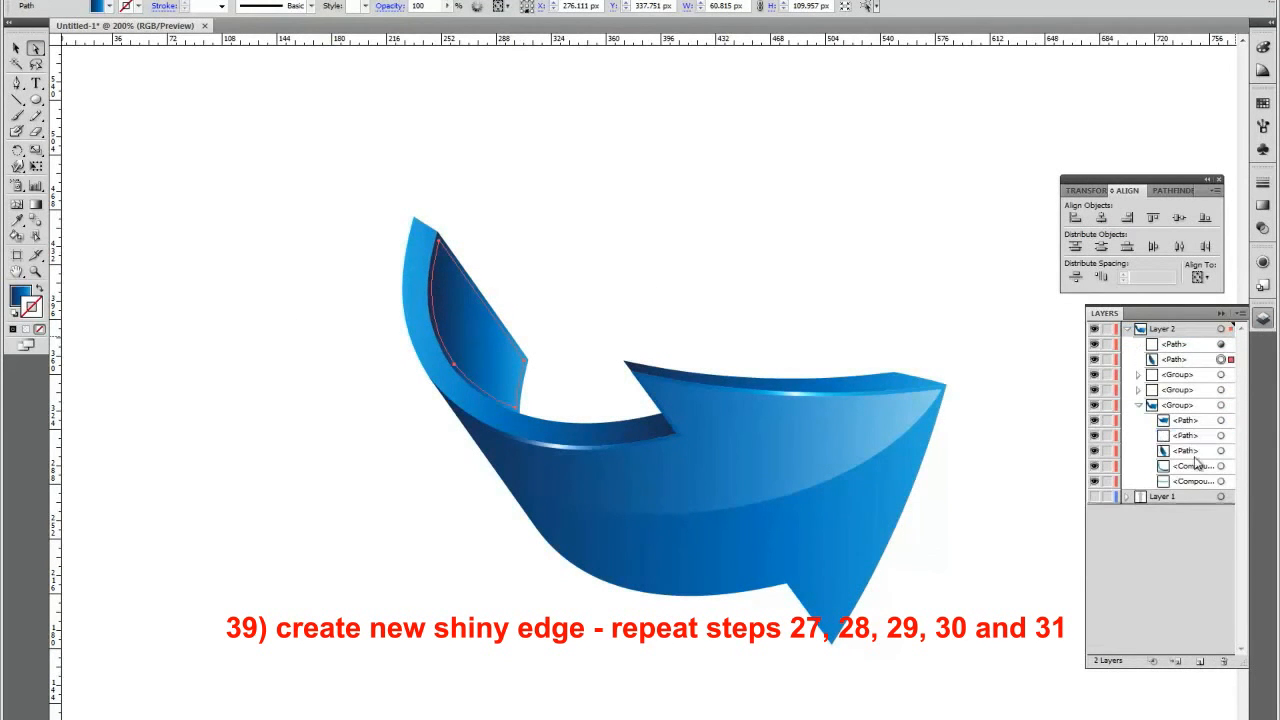
{"action": "left_click_drag", "start_coordinate": [1180, 368], "coordinate": [1180, 372]}
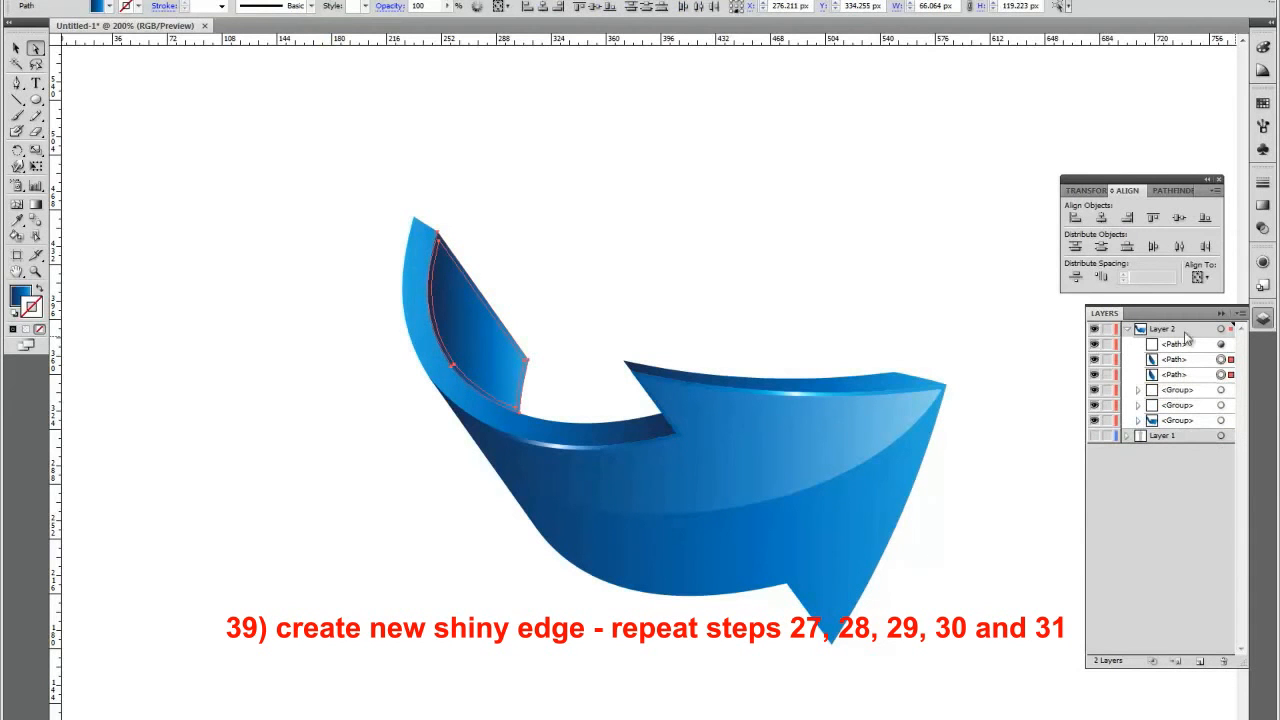
Subtract the offset path from the inner face copy, expand it, and place the resulting compound path above the gloss shape
{"action": "left_click", "coordinate": [1166, 190]}
{"action": "left_click", "coordinate": [1098, 219], "text": "alt"}
{"action": "left_click", "coordinate": [1184, 219]}
{"action": "left_click", "coordinate": [1221, 345]}
{"action": "left_click_drag", "start_coordinate": [1178, 346], "coordinate": [1180, 367]}
{"action": "left_click", "coordinate": [1221, 345]}
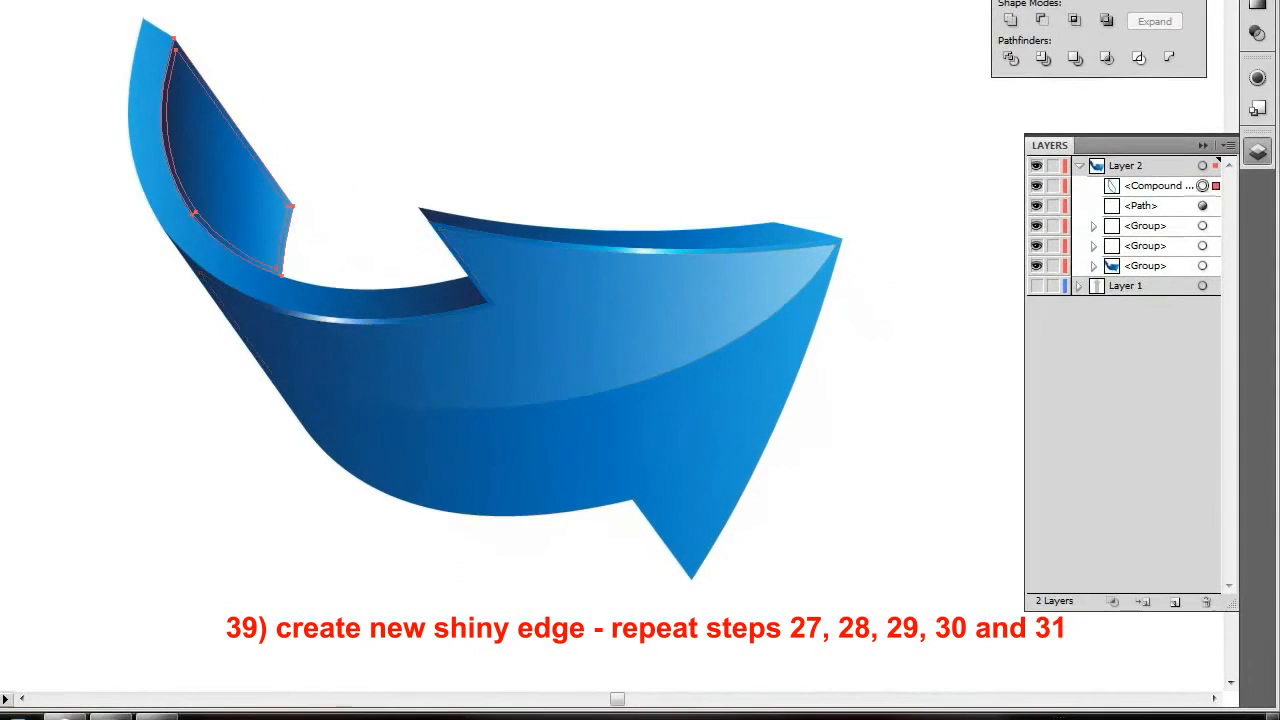
Copy the existing highlight's radial transparent gradient to the tail's edge shape, then centre, narrow and angle it along the inner curve
{"action": "left_click", "coordinate": [613, 247]}
{"action": "key", "text": "g"}
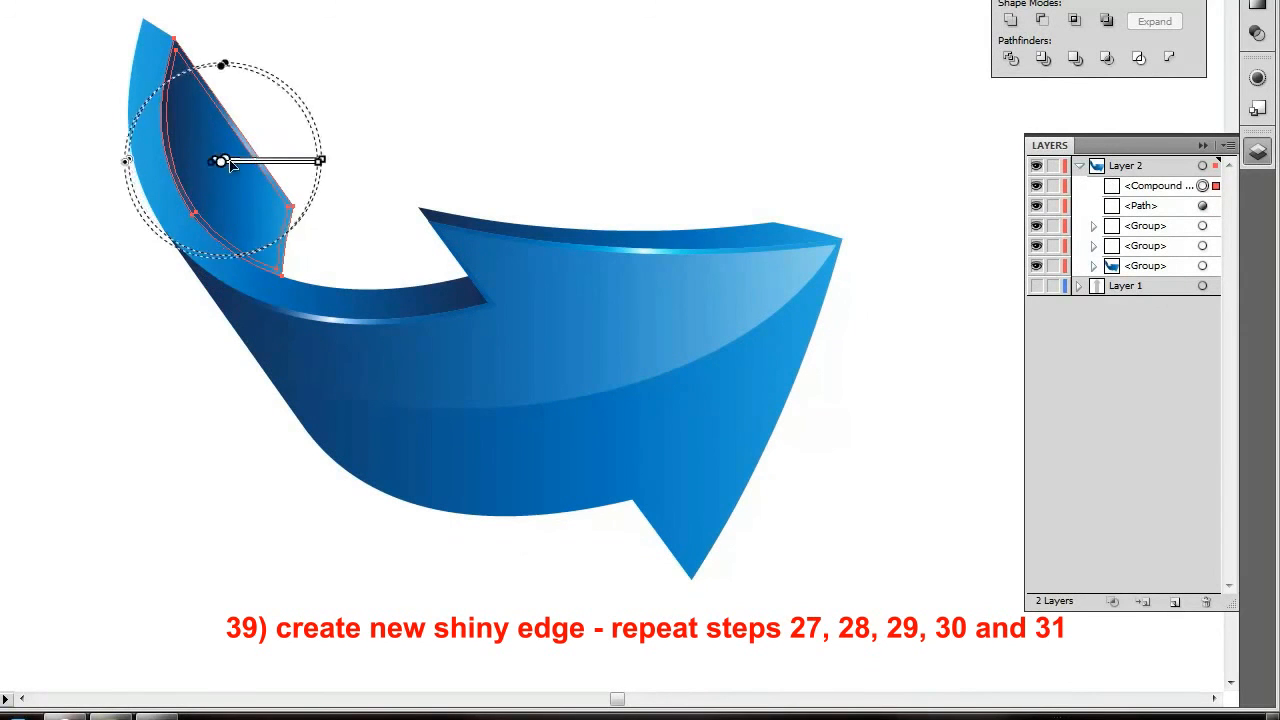
{"action": "left_click_drag", "start_coordinate": [229, 157], "coordinate": [175, 194]}
{"action": "mouse_move", "coordinate": [273, 190]}
{"action": "left_mouse_down"}
{"action": "mouse_move", "coordinate": [247, 192]}
{"action": "mouse_move", "coordinate": [241, 208]}
{"action": "left_mouse_up"}
{"action": "left_click_drag", "start_coordinate": [241, 122], "coordinate": [225, 138]}
{"action": "left_click_drag", "start_coordinate": [242, 257], "coordinate": [267, 281]}
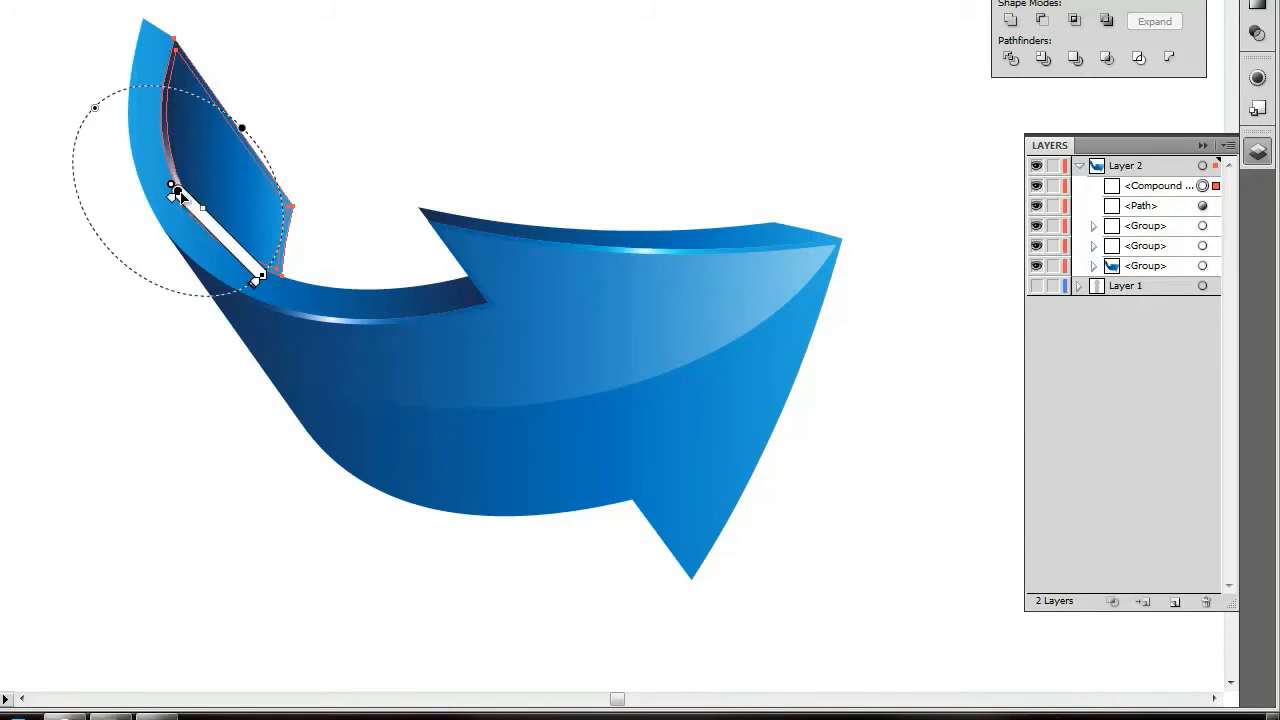
{"action": "left_click_drag", "start_coordinate": [183, 195], "coordinate": [208, 228]}
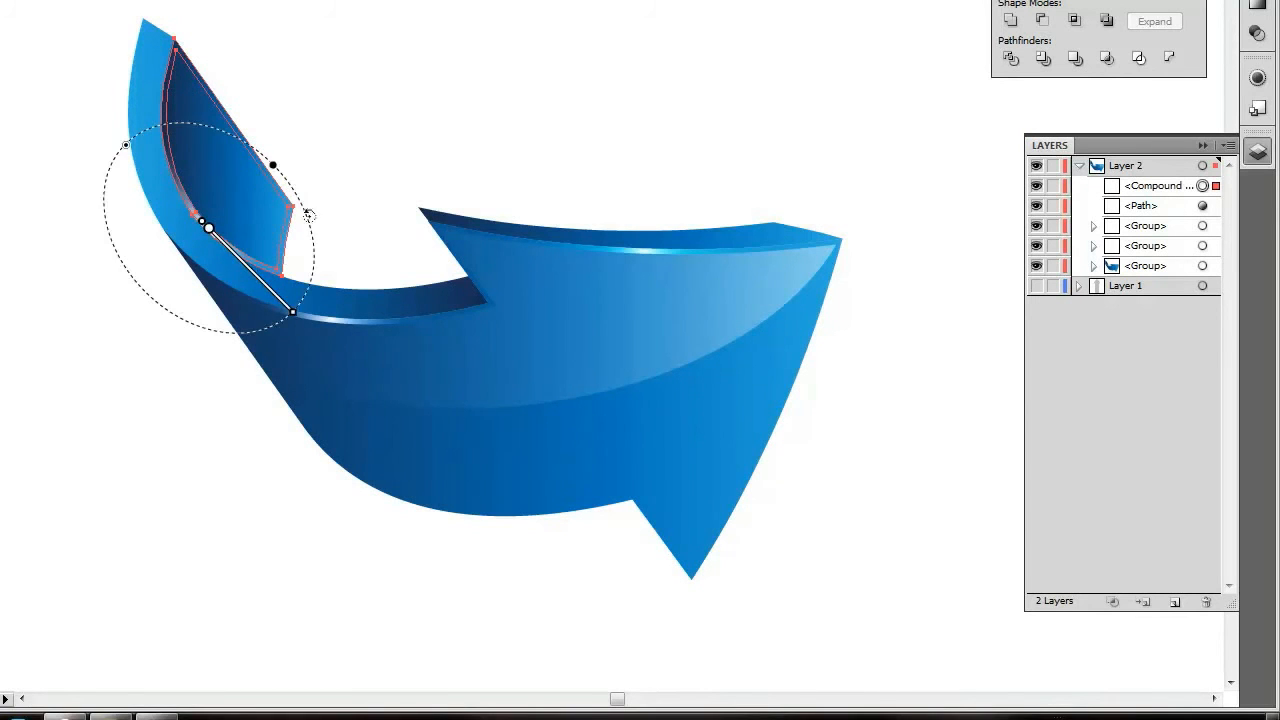
{"action": "left_click_drag", "start_coordinate": [274, 165], "coordinate": [250, 190]}
{"action": "left_click_drag", "start_coordinate": [299, 264], "coordinate": [292, 273]}
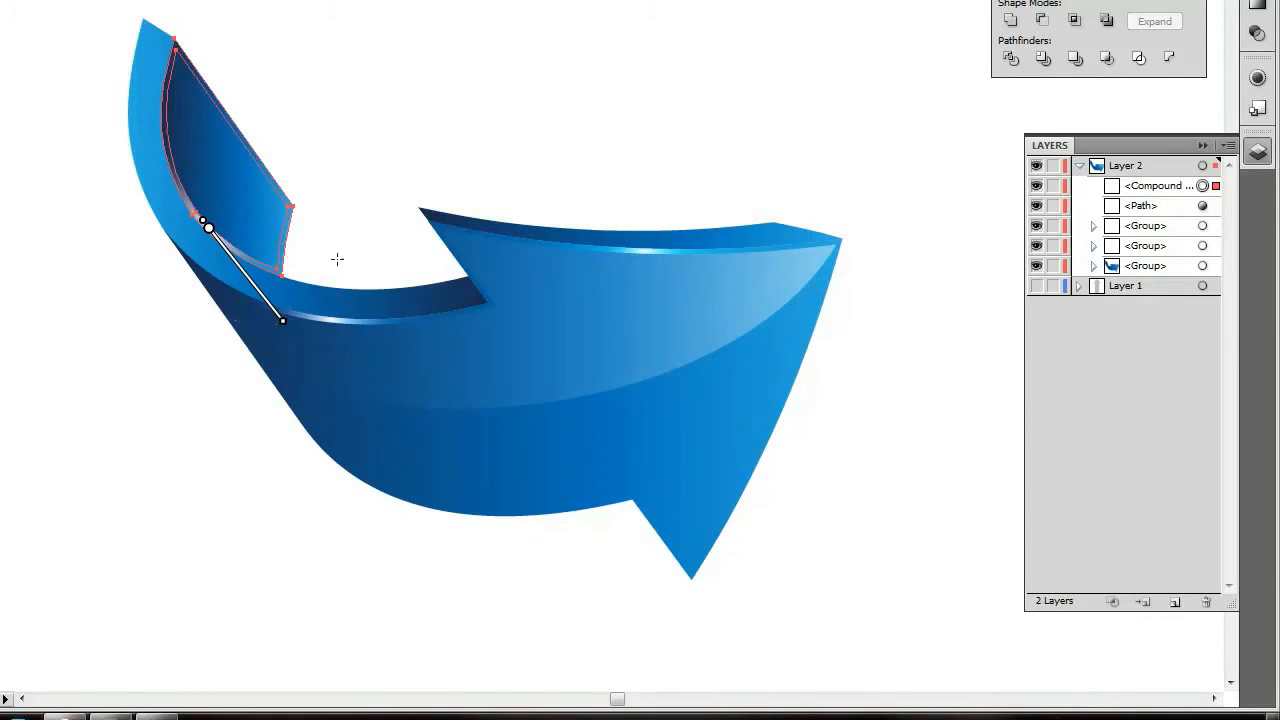
Set the blending mode of the tail's edge highlight to Overlay
{"action": "left_click", "coordinate": [1257, 5]}
{"action": "left_click", "coordinate": [1171, 161]}
{"action": "left_click", "coordinate": [1154, 180]}
{"action": "left_click", "coordinate": [1118, 303]}
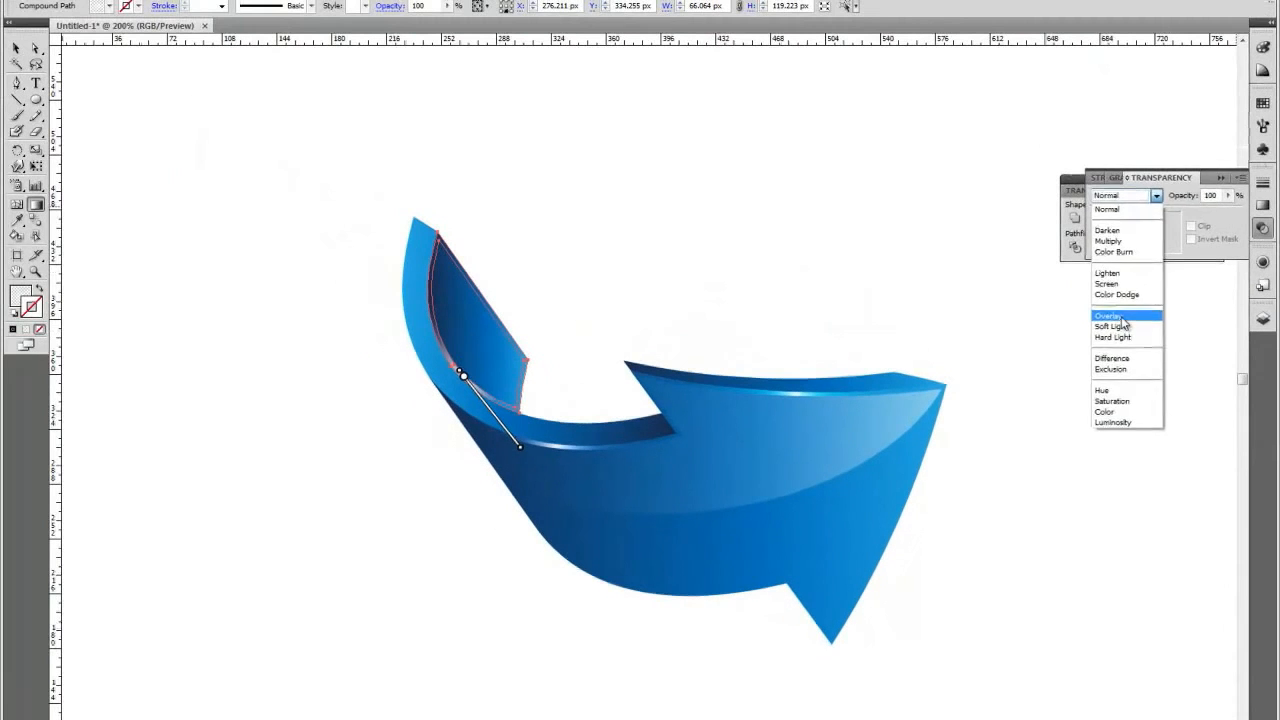
Duplicate the tail's edge highlight, shorten the copy's gradient slightly, and set its blending mode to Normal
{"action": "left_click", "coordinate": [1263, 319]}
{"action": "left_click_drag", "start_coordinate": [1188, 346], "coordinate": [1200, 661]}
{"action": "left_click_drag", "start_coordinate": [519, 446], "coordinate": [491, 421]}
{"action": "left_click", "coordinate": [1263, 206]}
{"action": "left_click", "coordinate": [1171, 178]}
{"action": "left_click", "coordinate": [1157, 196]}
{"action": "left_click", "coordinate": [1138, 213]}
{"action": "left_click", "coordinate": [16, 49]}
{"action": "left_click", "coordinate": [118, 135]}
{"action": "key", "text": "ctrl+minus"}
{"action": "key", "text": "ctrl+minus"}
{"action": "key", "text": "ctrl+minus"}
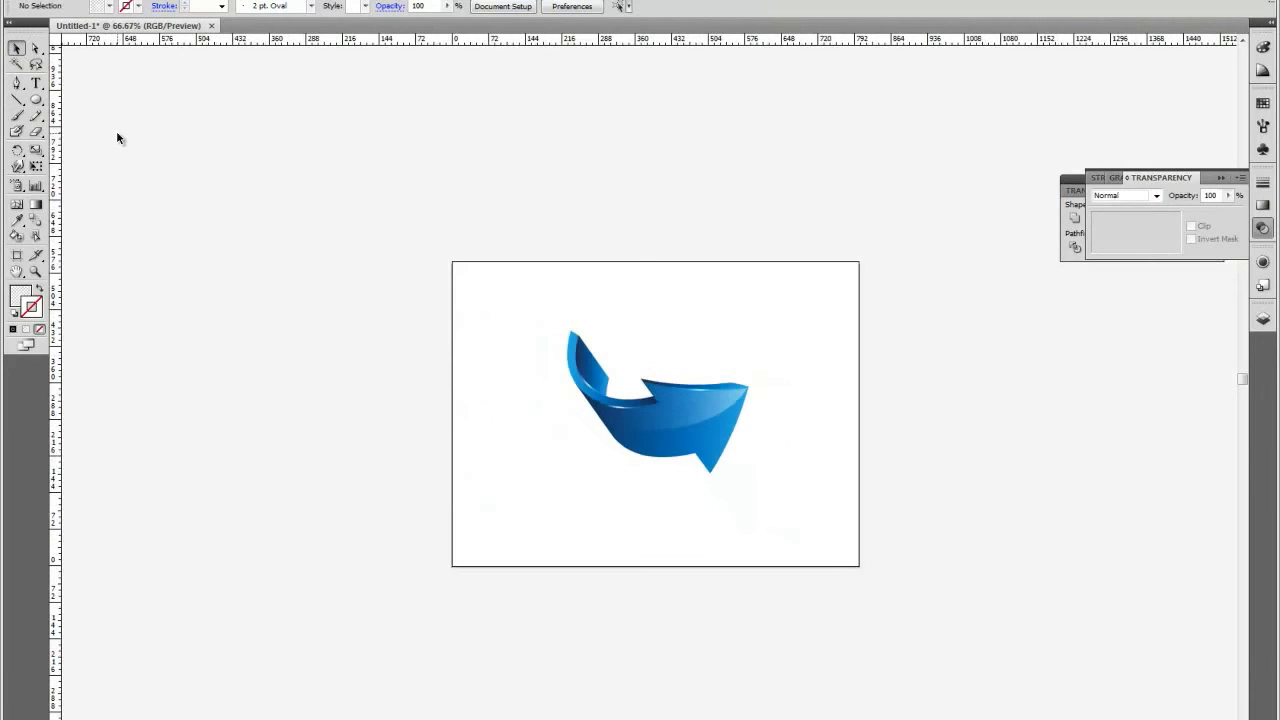
{"action": "key", "text": "ctrl+equal"}
{"action": "key", "text": "ctrl+equal"}
{"action": "key", "text": "ctrl+equal"}
Offset the arrow's front face path by -2.5 px and move the offset path out of its group, just below the gloss shape
{"action": "scroll", "coordinate": [117, 146], "scroll_direction": "down", "scroll_amount": 1}
{"action": "scroll", "coordinate": [116, 149], "scroll_direction": "down", "scroll_amount": 3}
{"action": "left_click", "coordinate": [1263, 318]}
{"action": "left_click", "coordinate": [1138, 420]}
{"action": "left_click", "coordinate": [1221, 435]}
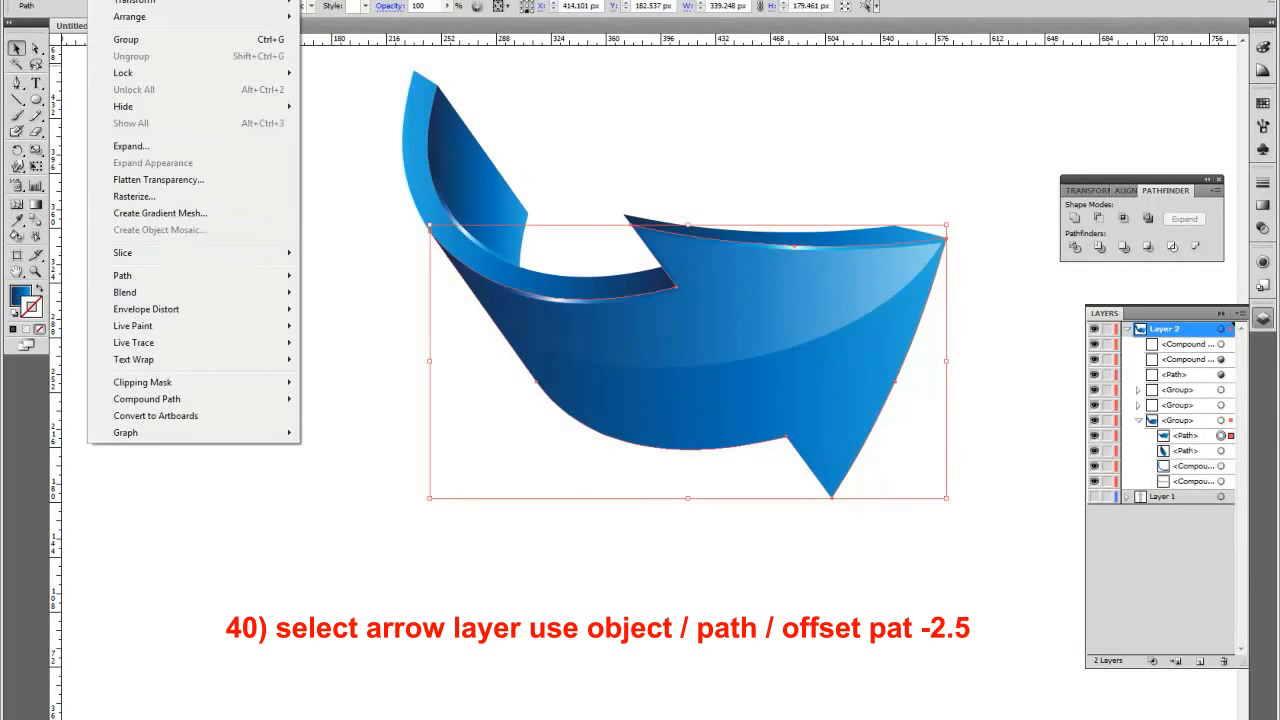
{"action": "left_click", "coordinate": [100, 0]}
{"action": "mouse_move", "coordinate": [200, 251]}
{"action": "left_click", "coordinate": [400, 331]}
{"action": "key", "text": "Return"}
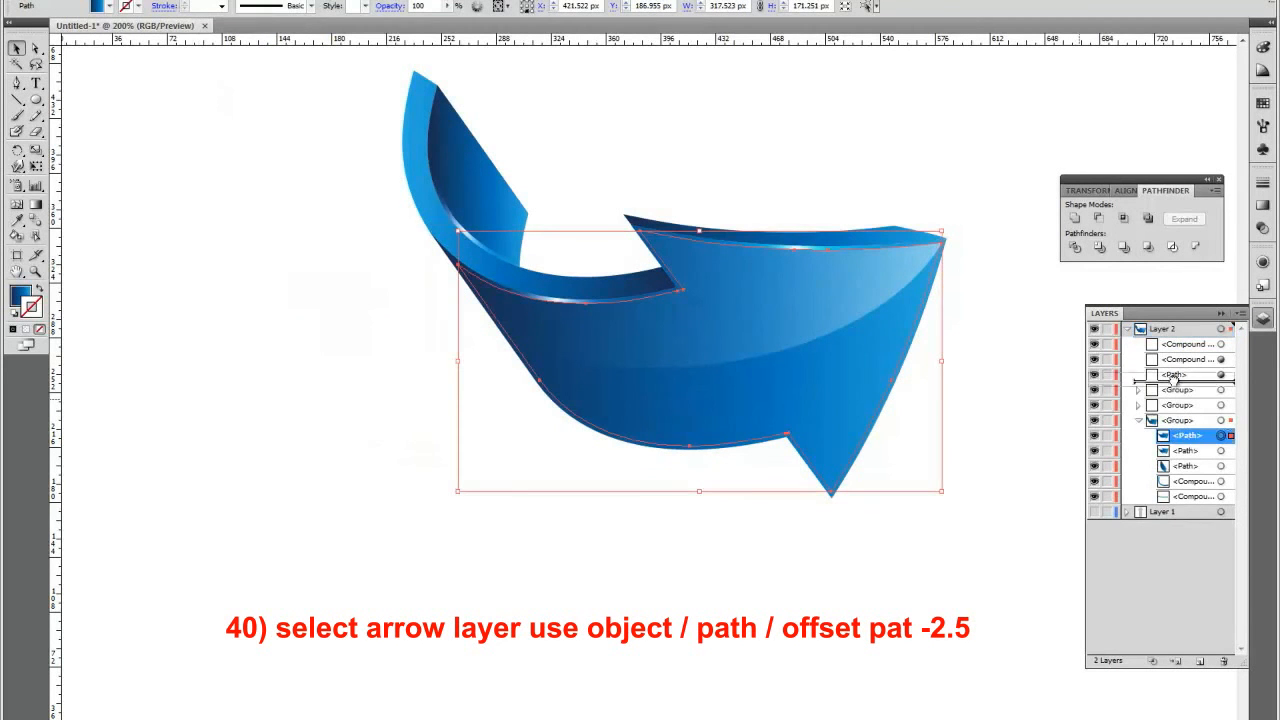
Fill the front face's offset path with the linear white transparent gradient and set it to Overlay at 32% opacity
{"action": "left_click", "coordinate": [1262, 205]}
{"action": "left_click", "coordinate": [1153, 250]}
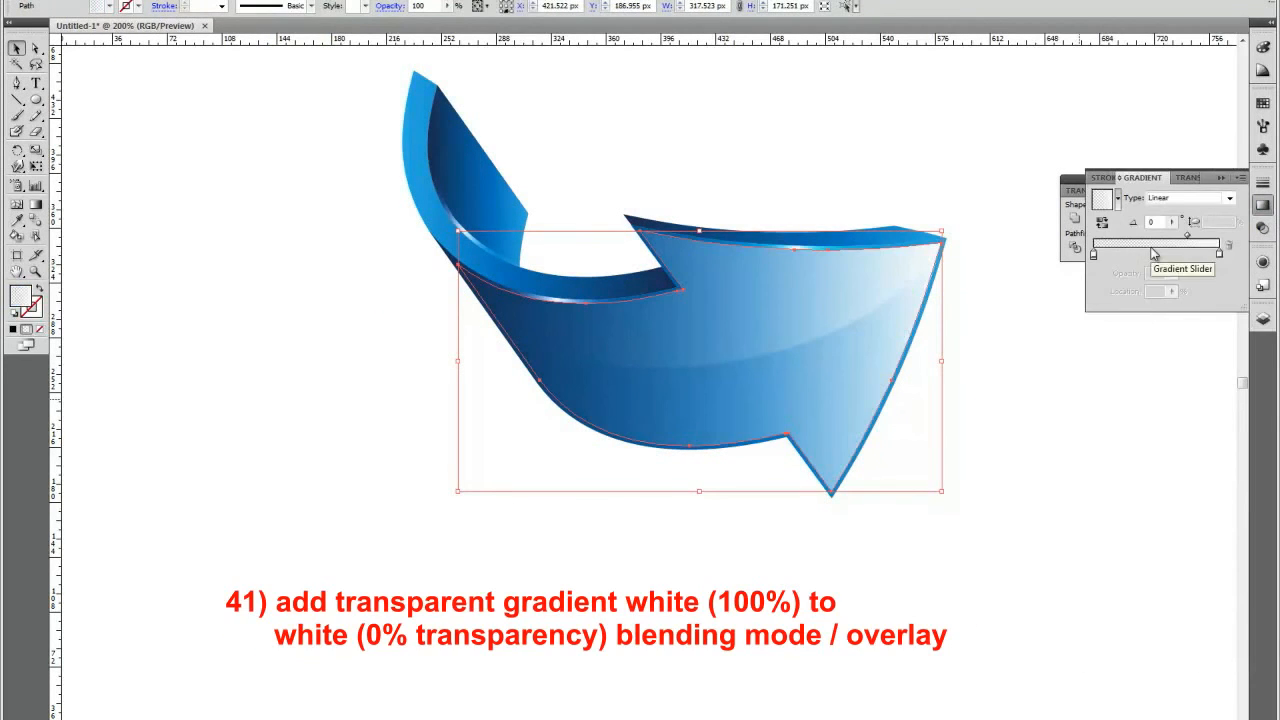
{"action": "left_click", "coordinate": [1188, 177]}
{"action": "left_click", "coordinate": [1125, 195]}
{"action": "left_click", "coordinate": [1128, 318]}
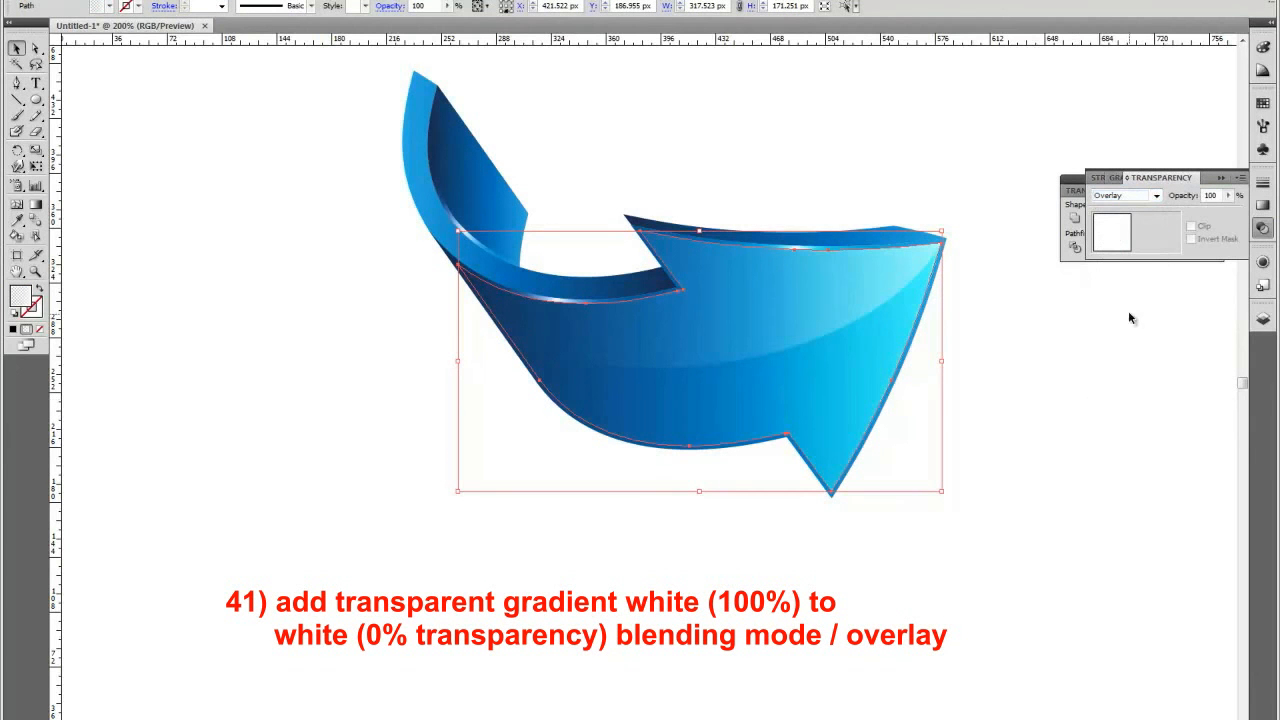
{"action": "left_click_drag", "start_coordinate": [1196, 213], "coordinate": [1176, 213]}
Duplicate the front face's overlay path and reverse the direction of the copy's linear gradient
{"action": "left_click", "coordinate": [1263, 316]}
{"action": "left_click_drag", "start_coordinate": [1187, 393], "coordinate": [1200, 661]}
{"action": "left_click", "coordinate": [1227, 390]}
{"action": "left_click", "coordinate": [1262, 205]}
{"action": "left_click", "coordinate": [1102, 222]}
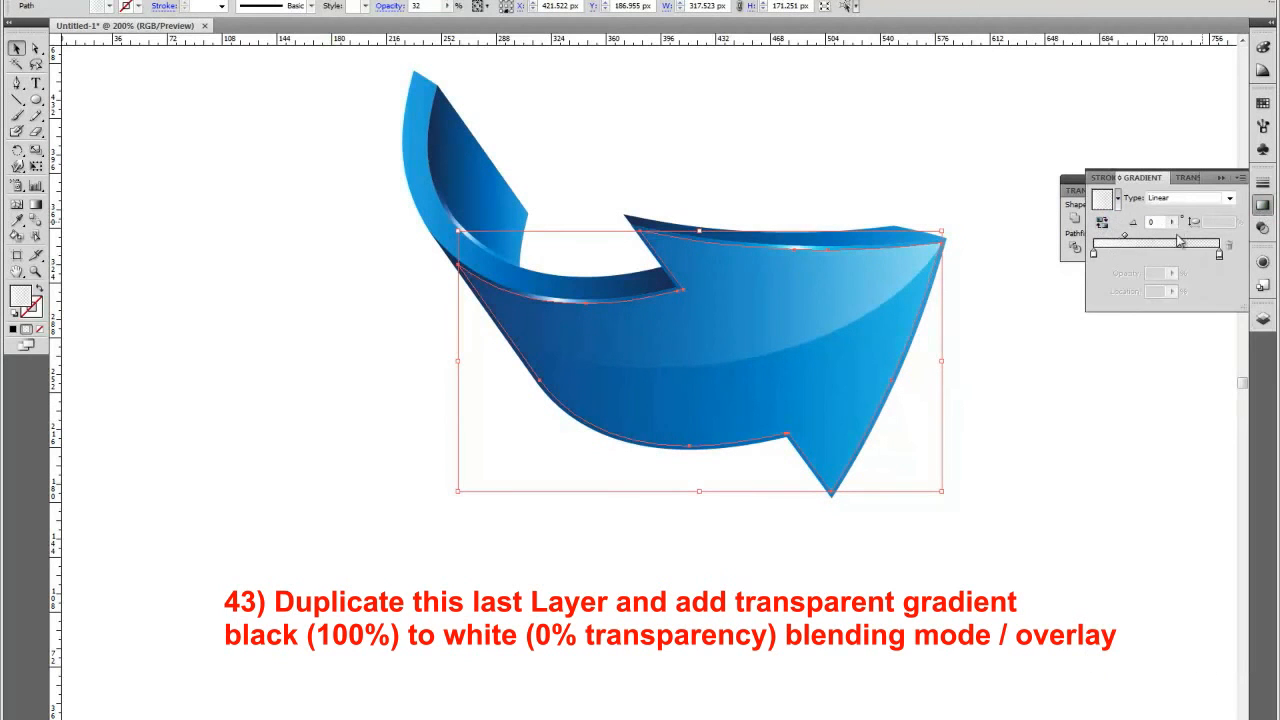
Recolour the copy's gradient to run from black to a blue with 0% opacity
{"action": "double_click", "coordinate": [1095, 256]}
{"action": "left_click", "coordinate": [1116, 287]}
{"action": "double_click", "coordinate": [1219, 256]}
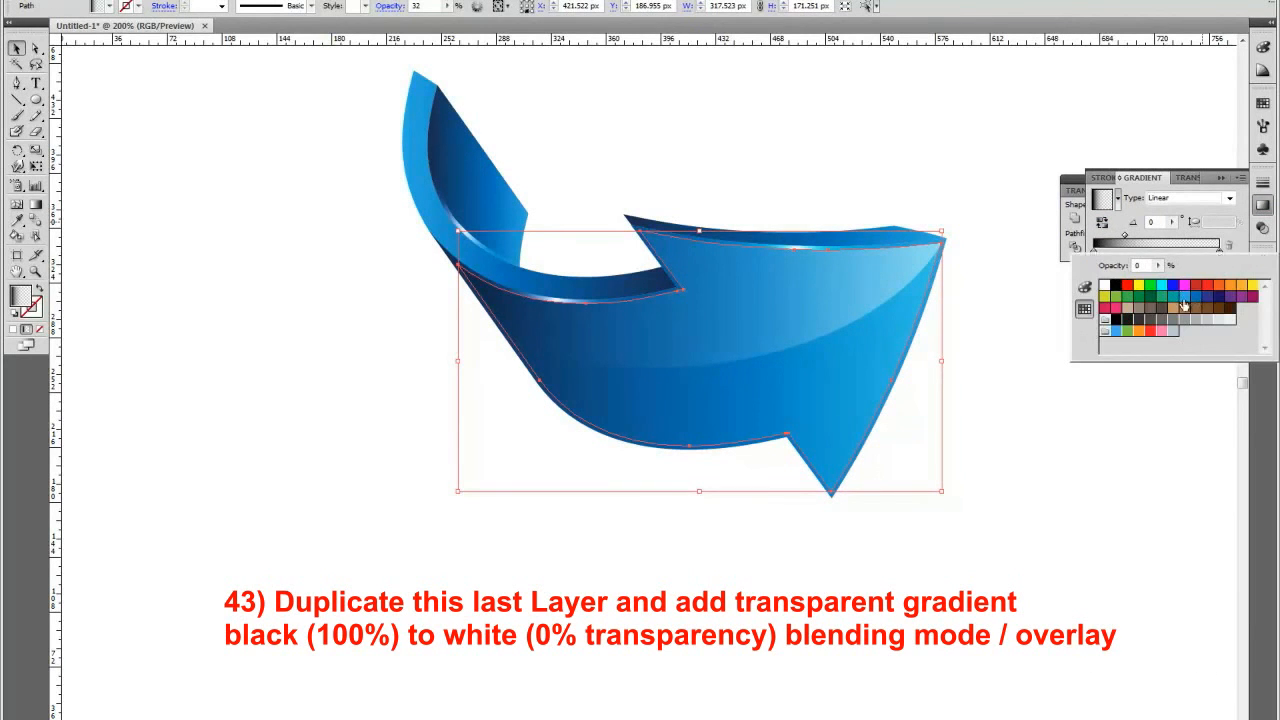
{"action": "left_click", "coordinate": [1108, 318]}
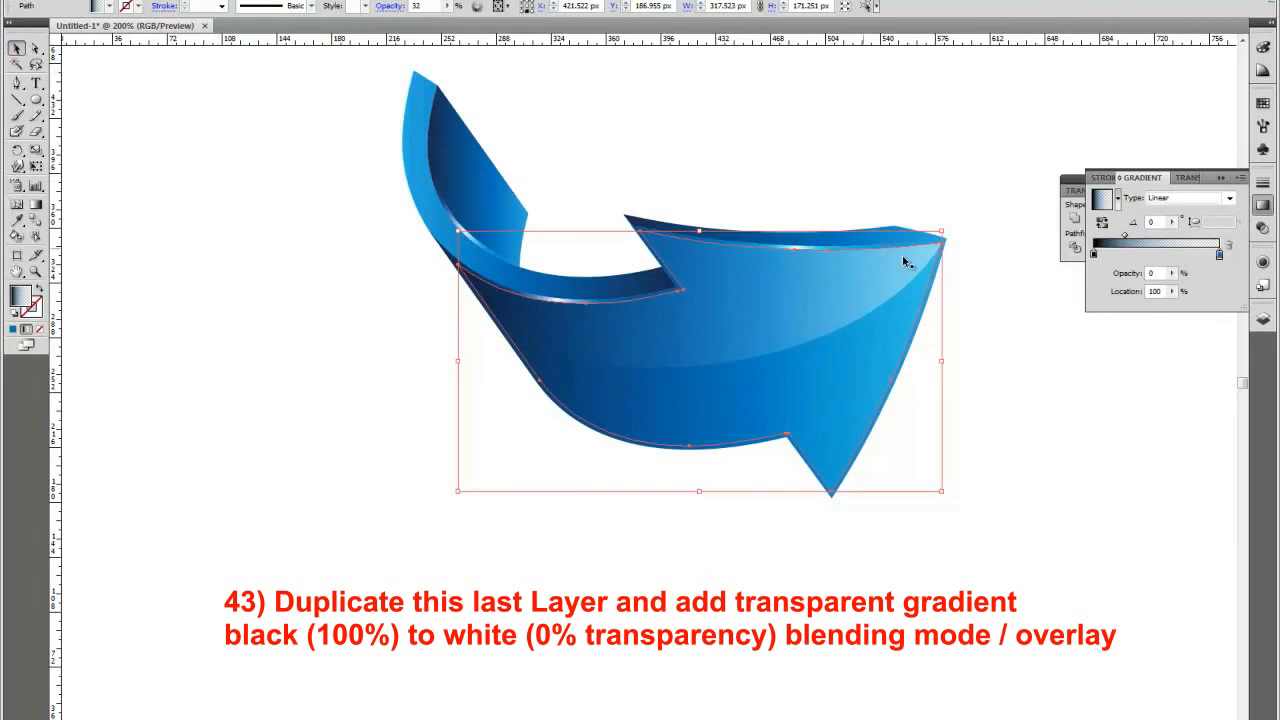
Set the opacity of the black-to-transparent overlay copy to 68% and deselect it
{"action": "left_click", "coordinate": [1185, 182]}
{"action": "left_click", "coordinate": [1156, 197]}
{"action": "left_click", "coordinate": [1230, 199]}
{"action": "left_click_drag", "start_coordinate": [1174, 210], "coordinate": [1194, 211]}
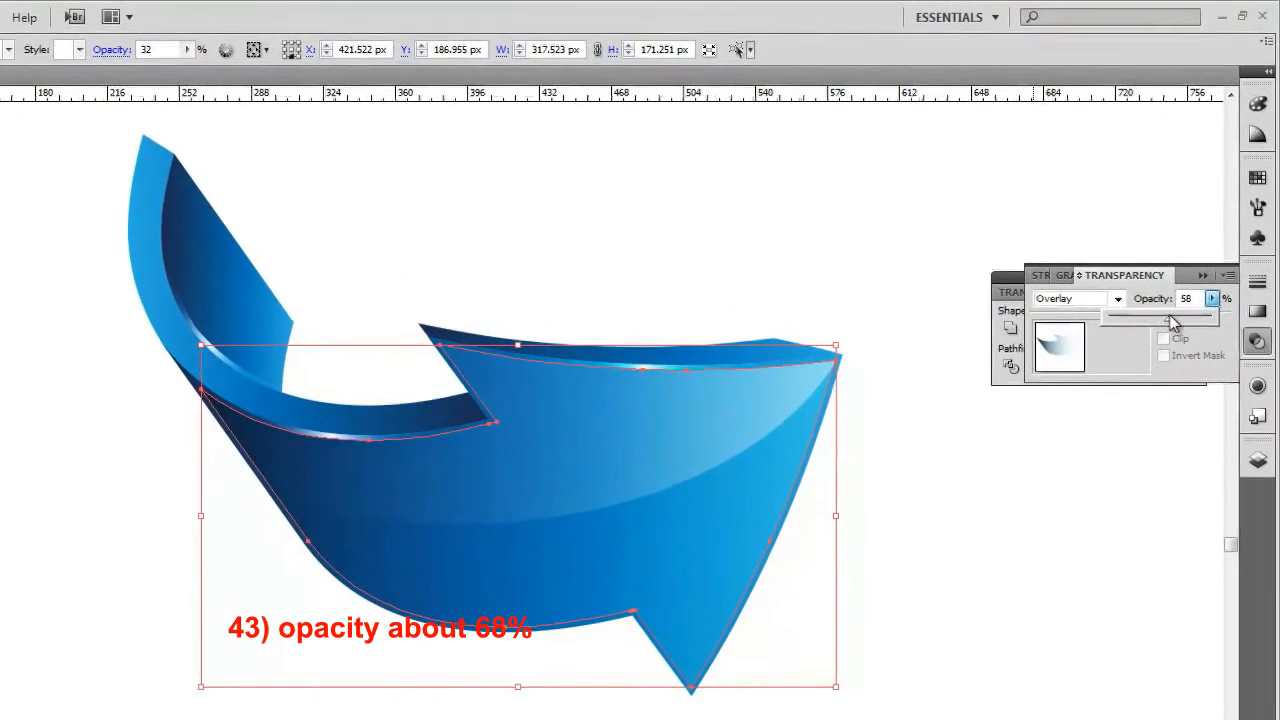
{"action": "left_click_drag", "start_coordinate": [1179, 317], "coordinate": [1180, 317]}
{"action": "left_click", "coordinate": [95, 102]}
{"action": "key", "text": "ctrl+minus"}
{"action": "key", "text": "ctrl+minus"}
{"action": "key", "text": "ctrl+minus"}
{"action": "key", "text": "ctrl+minus"}
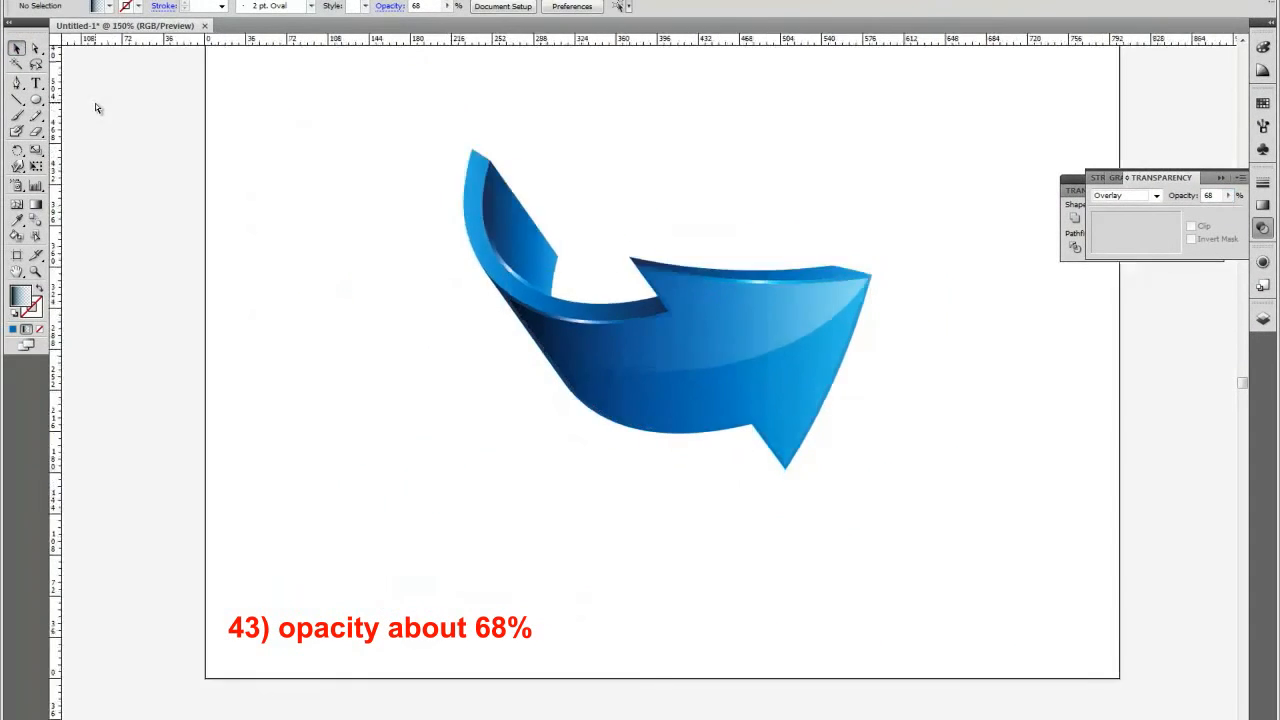
{"action": "key", "text": "ctrl+plus"}
{"action": "key", "text": "ctrl+plus"}
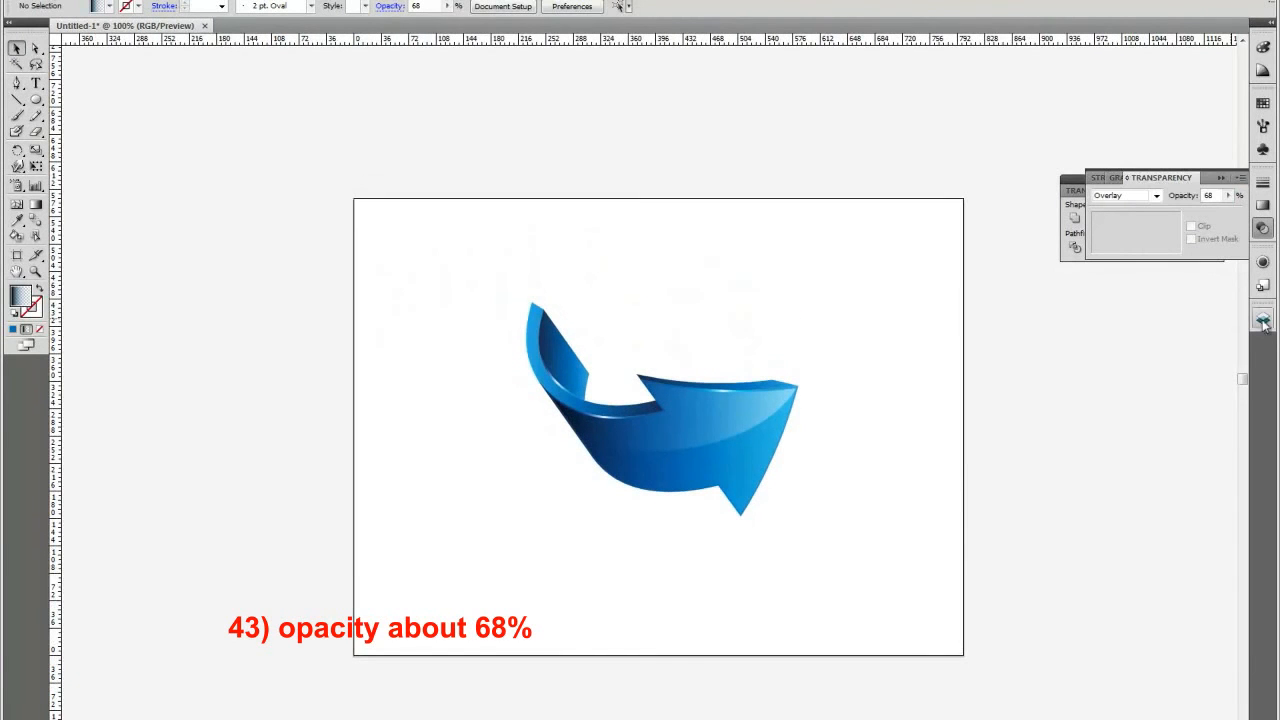
Select all the arrow artwork on Layer 2, scale it down to about 199 px wide, and reposition it on the artboard
{"action": "left_click", "coordinate": [1262, 318]}
{"action": "left_click", "coordinate": [1127, 331]}
{"action": "left_click", "coordinate": [1222, 330]}
{"action": "left_click_drag", "start_coordinate": [527, 518], "coordinate": [590, 503]}
{"action": "left_click_drag", "start_coordinate": [685, 421], "coordinate": [650, 447]}
Duplicate Layer 2, rotate the copied arrow, and place it as the right-hand arrow of a three-arrow recycling symbol
{"action": "left_click_drag", "start_coordinate": [1198, 664], "coordinate": [1199, 662]}
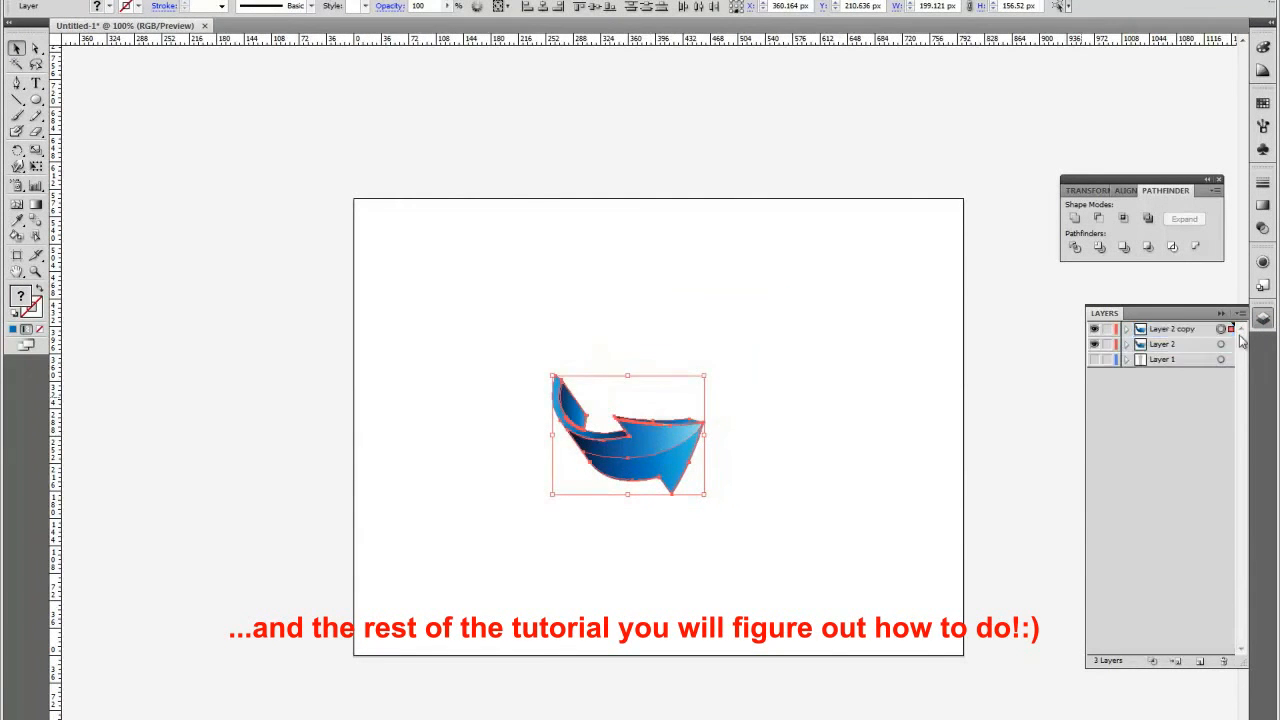
{"action": "left_click", "coordinate": [29, 17]}
{"action": "mouse_move", "coordinate": [69, 43]}
{"action": "left_click", "coordinate": [340, 96]}
{"action": "key", "text": "Return"}
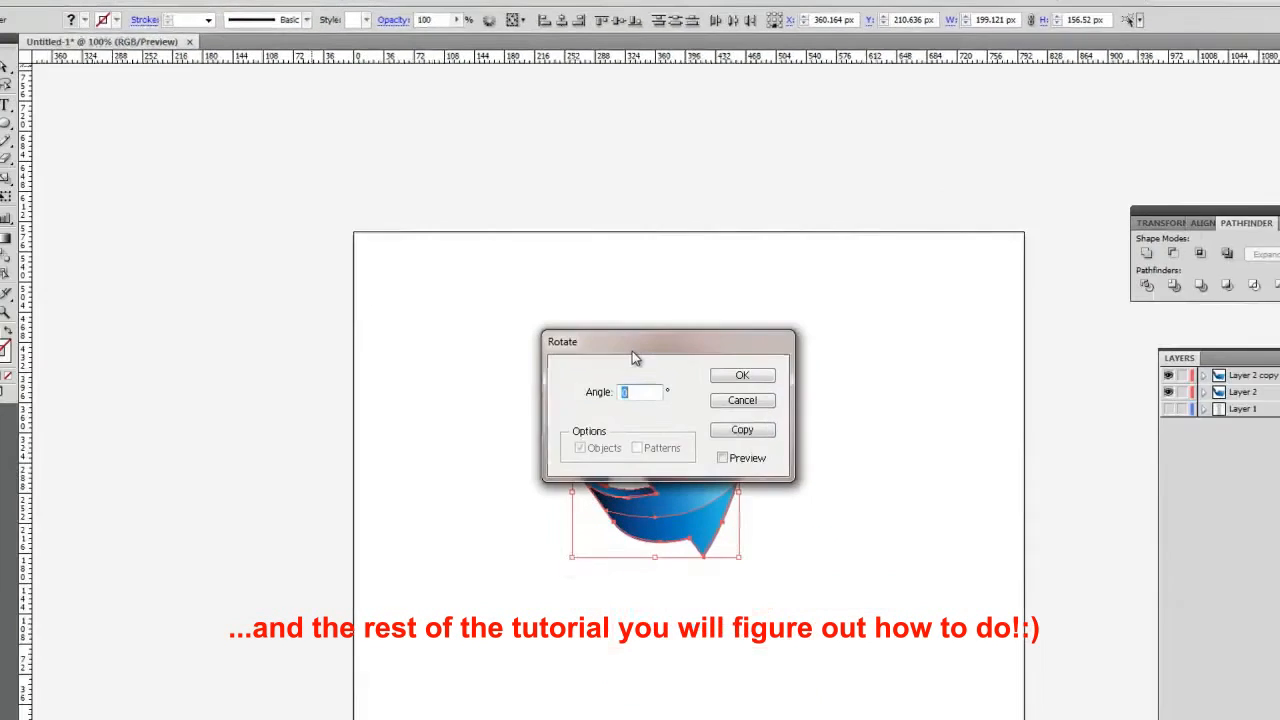
{"action": "key", "text": "Return"}
{"action": "left_click_drag", "start_coordinate": [651, 454], "coordinate": [733, 397]}
Duplicate the rotated arrow's layer, rotate the new copy, and fit it as the upper-left arrow that closes the triangle
{"action": "left_click_drag", "start_coordinate": [1163, 330], "coordinate": [1201, 661]}
{"action": "left_click", "coordinate": [108, 0]}
{"action": "mouse_move", "coordinate": [139, 6]}
{"action": "left_click", "coordinate": [338, 39]}
{"action": "key", "text": "Return"}
{"action": "left_click_drag", "start_coordinate": [744, 365], "coordinate": [668, 301]}
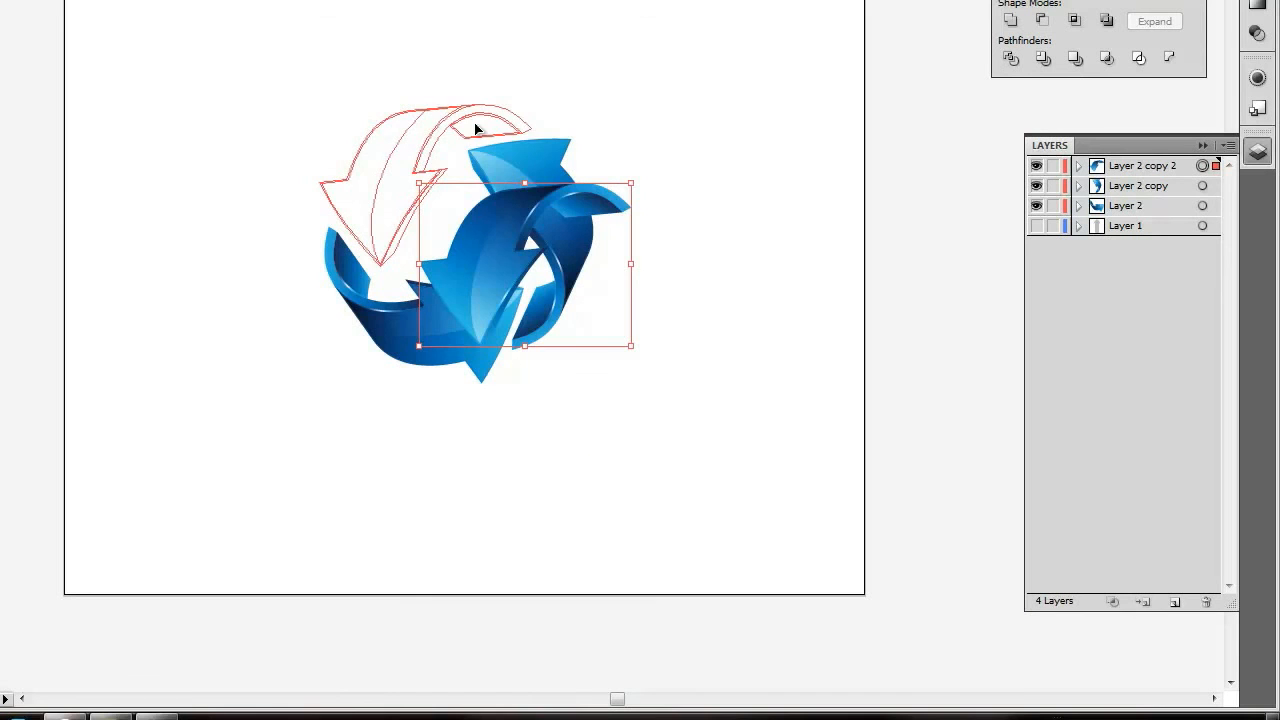
{"action": "left_click_drag", "start_coordinate": [476, 128], "coordinate": [471, 129]}
{"action": "left_click", "coordinate": [622, 108]}
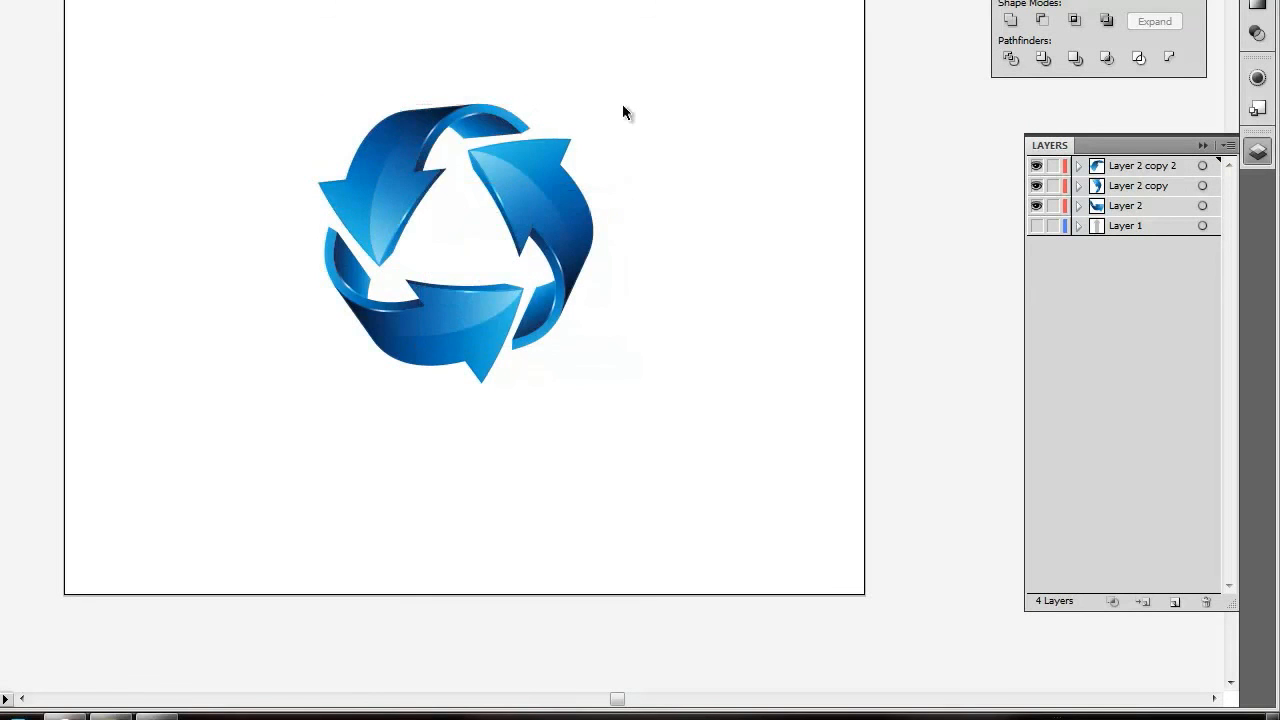
Combine the three arrow layers into one single layer above Layer 1
{"action": "key", "text": "ctrl+minus"}
{"action": "key", "text": "ctrl+minus"}
{"action": "key", "text": "ctrl+plus"}
{"action": "key", "text": "ctrl+plus"}
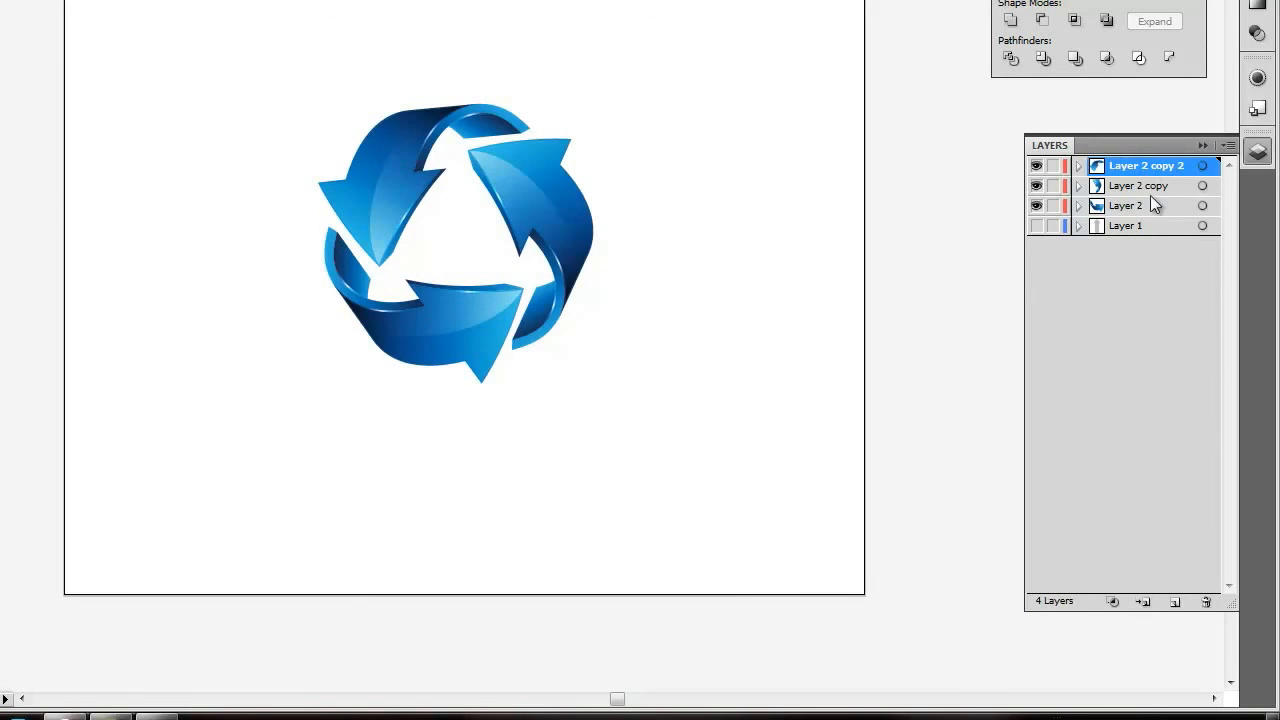
{"action": "key", "text": "ctrl+l"}
{"action": "left_click", "coordinate": [1140, 185]}
{"action": "left_click", "coordinate": [1134, 225], "text": "shift"}
{"action": "left_click_drag", "start_coordinate": [1134, 225], "coordinate": [1185, 170]}
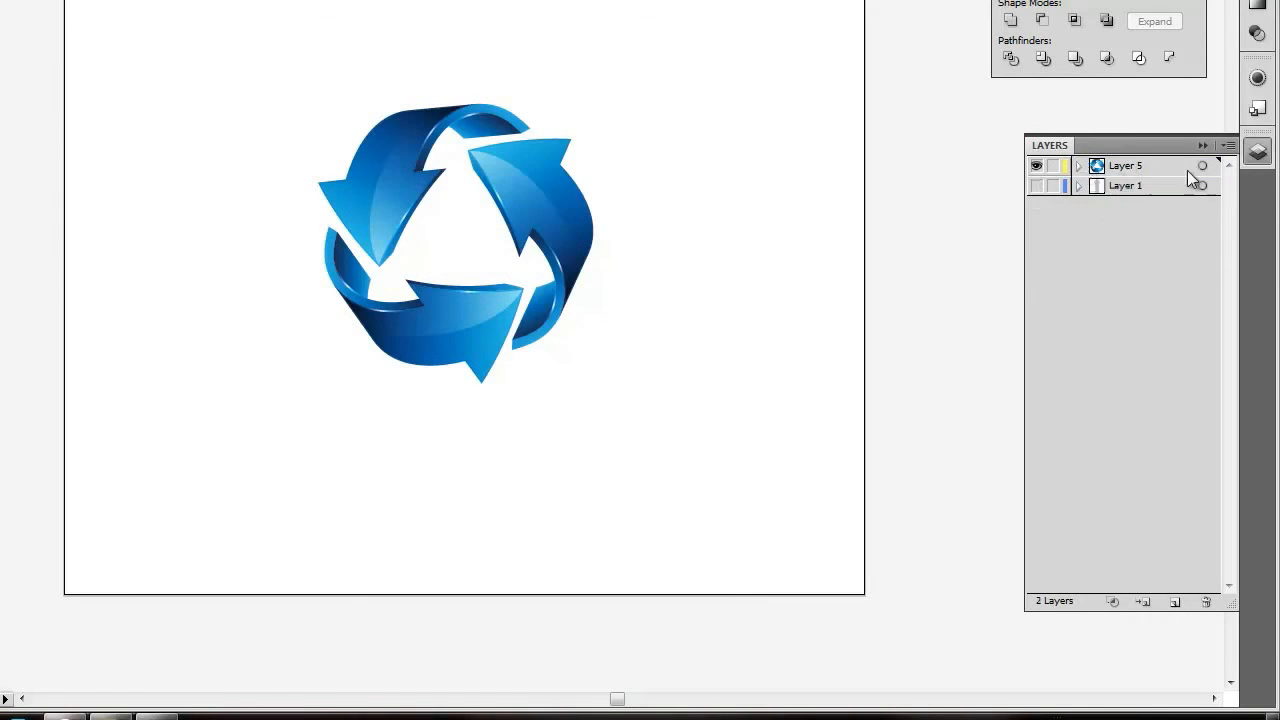
Scale the complete three-arrow symbol down to about two-thirds of its size and deselect it
{"action": "key", "text": "ctrl+a"}
{"action": "left_click_drag", "start_coordinate": [318, 381], "coordinate": [363, 337]}
{"action": "left_click", "coordinate": [572, 396]}
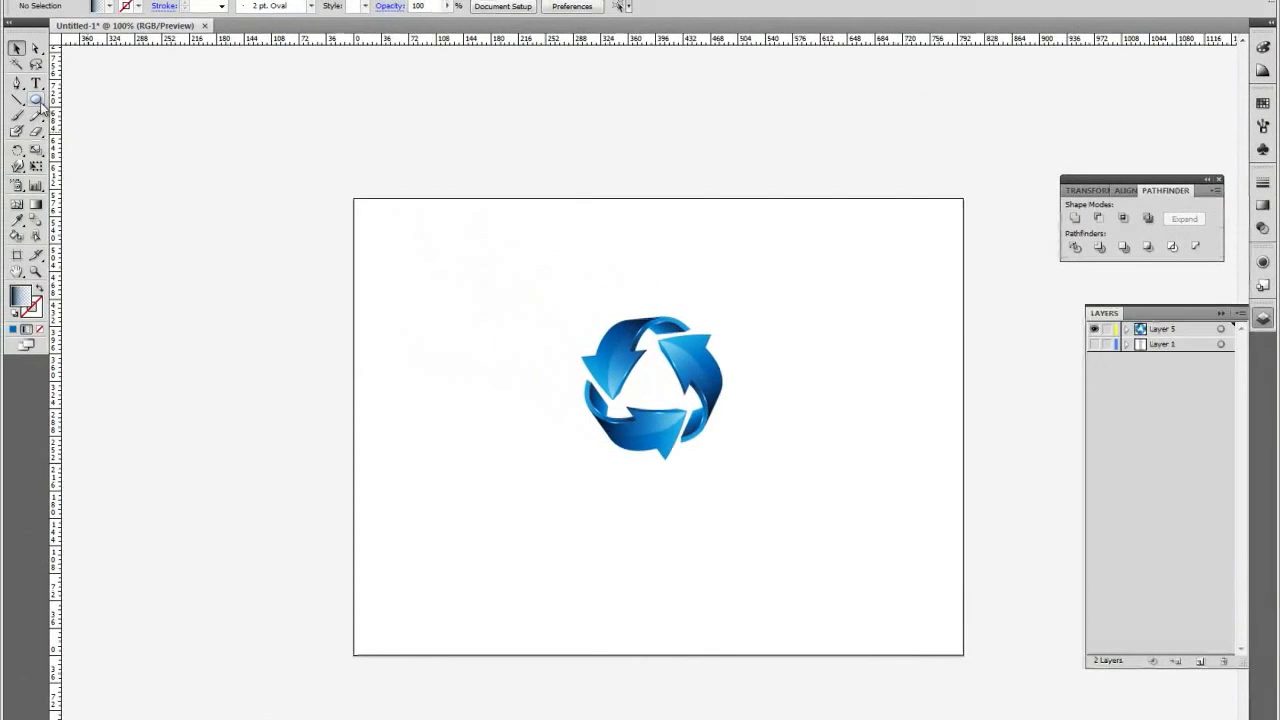
Draw a flat ellipse about 261 by 67 px on a layer beneath the symbol and centre it under the lowest arrow tip
{"action": "left_click_drag", "start_coordinate": [41, 107], "coordinate": [82, 134]}
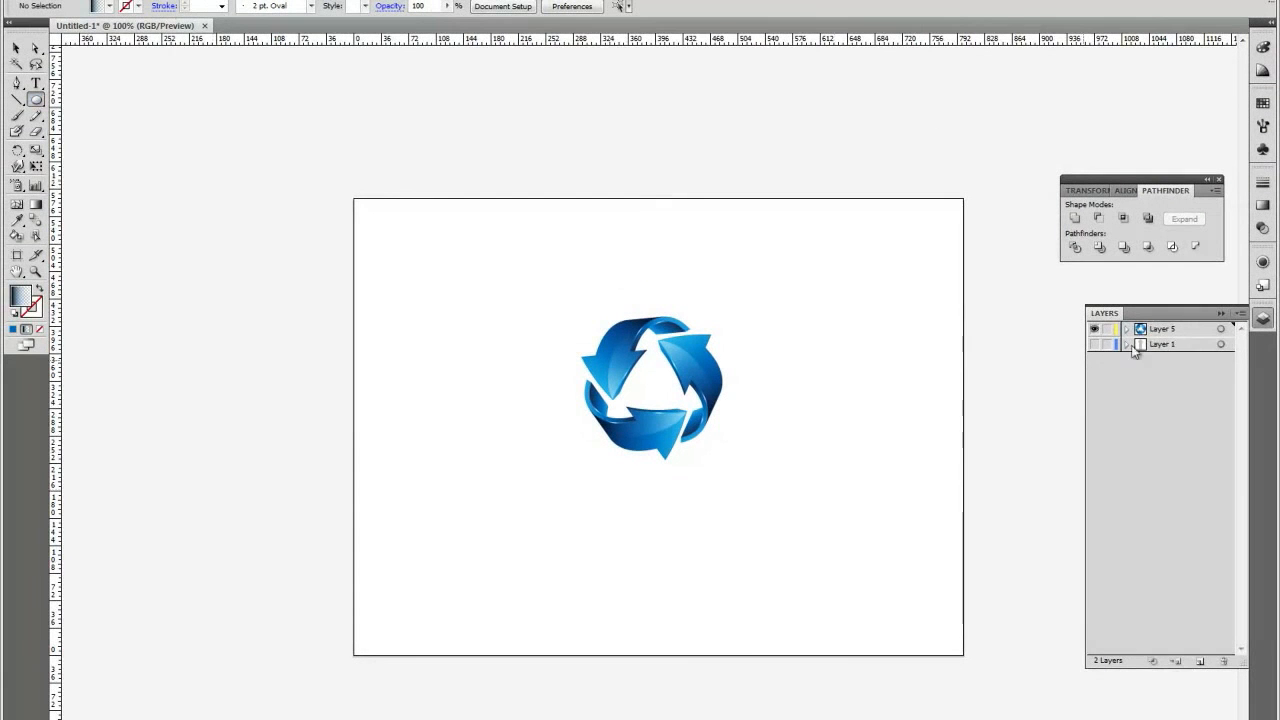
{"action": "left_click", "coordinate": [1165, 344]}
{"action": "left_click_drag", "start_coordinate": [577, 473], "coordinate": [775, 522]}
{"action": "key", "text": "v"}
{"action": "mouse_move", "coordinate": [686, 499]}
{"action": "left_mouse_down"}
{"action": "mouse_move", "coordinate": [657, 464]}
{"action": "mouse_move", "coordinate": [669, 474]}
{"action": "left_mouse_up"}
Change the ellipse's fill to a radial gradient from black to white with 0% opacity
{"action": "left_click", "coordinate": [1262, 204]}
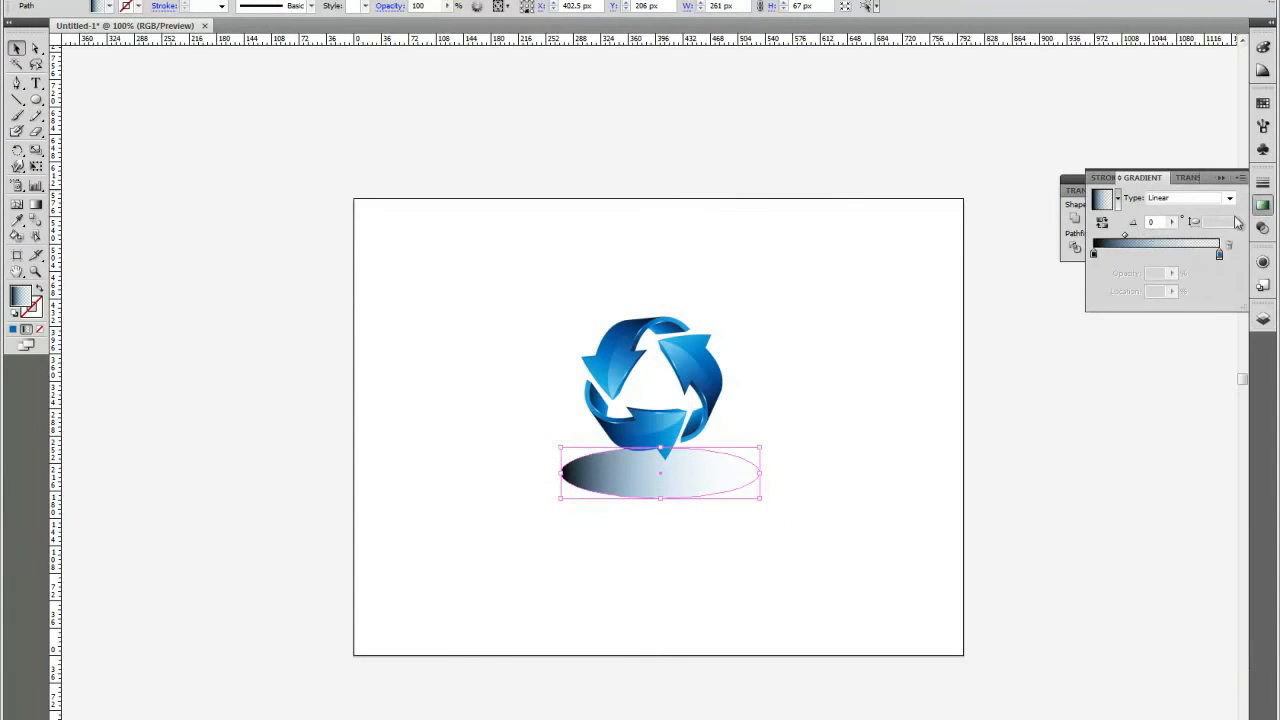
{"action": "double_click", "coordinate": [1096, 257]}
{"action": "left_click", "coordinate": [1219, 252]}
{"action": "double_click", "coordinate": [1219, 255]}
{"action": "left_click", "coordinate": [1222, 320]}
{"action": "left_click", "coordinate": [1229, 198]}
{"action": "left_click", "coordinate": [1219, 211]}
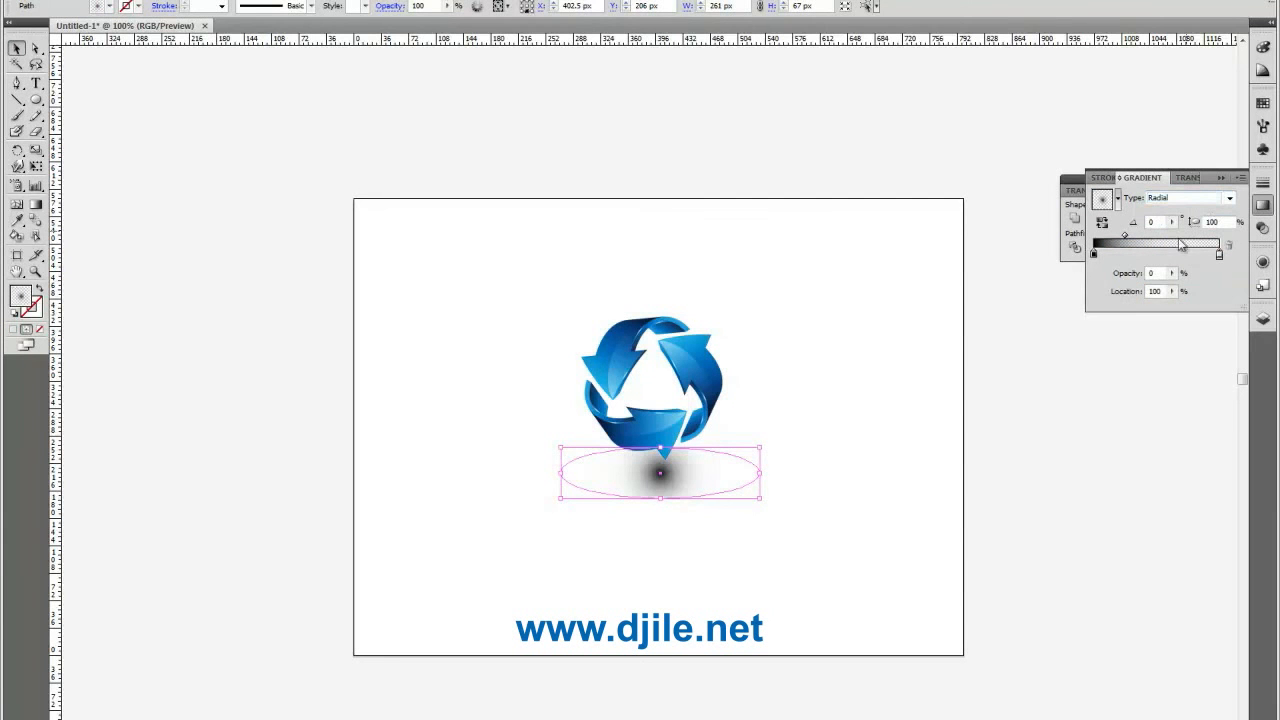
Flatten the radial gradient to an aspect ratio of 24.67% and enlarge the shadow ellipse to about 417 by 107 px
{"action": "left_click", "coordinate": [37, 205]}
{"action": "mouse_move", "coordinate": [733, 473]}
{"action": "left_mouse_down"}
{"action": "mouse_move", "coordinate": [760, 473]}
{"action": "mouse_move", "coordinate": [783, 514]}
{"action": "mouse_move", "coordinate": [820, 513]}
{"action": "left_mouse_up"}
{"action": "left_click", "coordinate": [18, 50]}
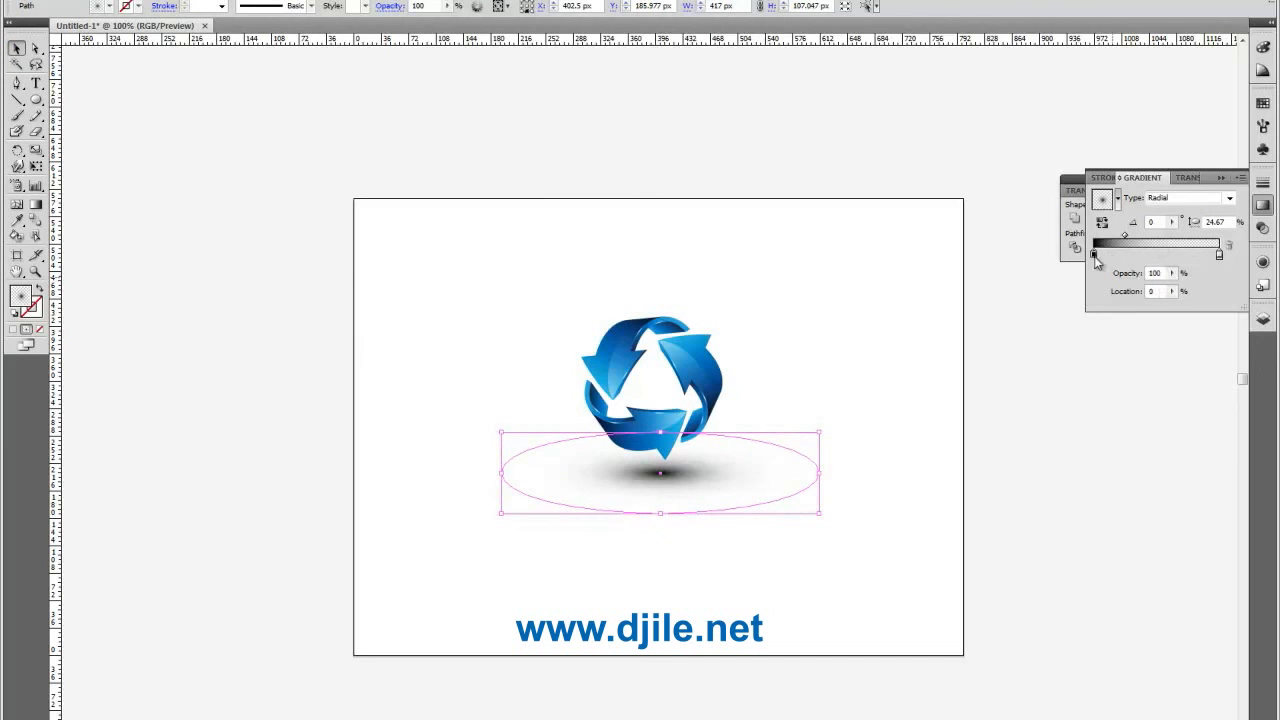
Lighten the shadow gradient's centre colour from black to dark grey and deselect the ellipse
{"action": "double_click", "coordinate": [1094, 254]}
{"action": "left_click", "coordinate": [1139, 326]}
{"action": "left_click", "coordinate": [1150, 328]}
{"action": "left_click", "coordinate": [1074, 261]}
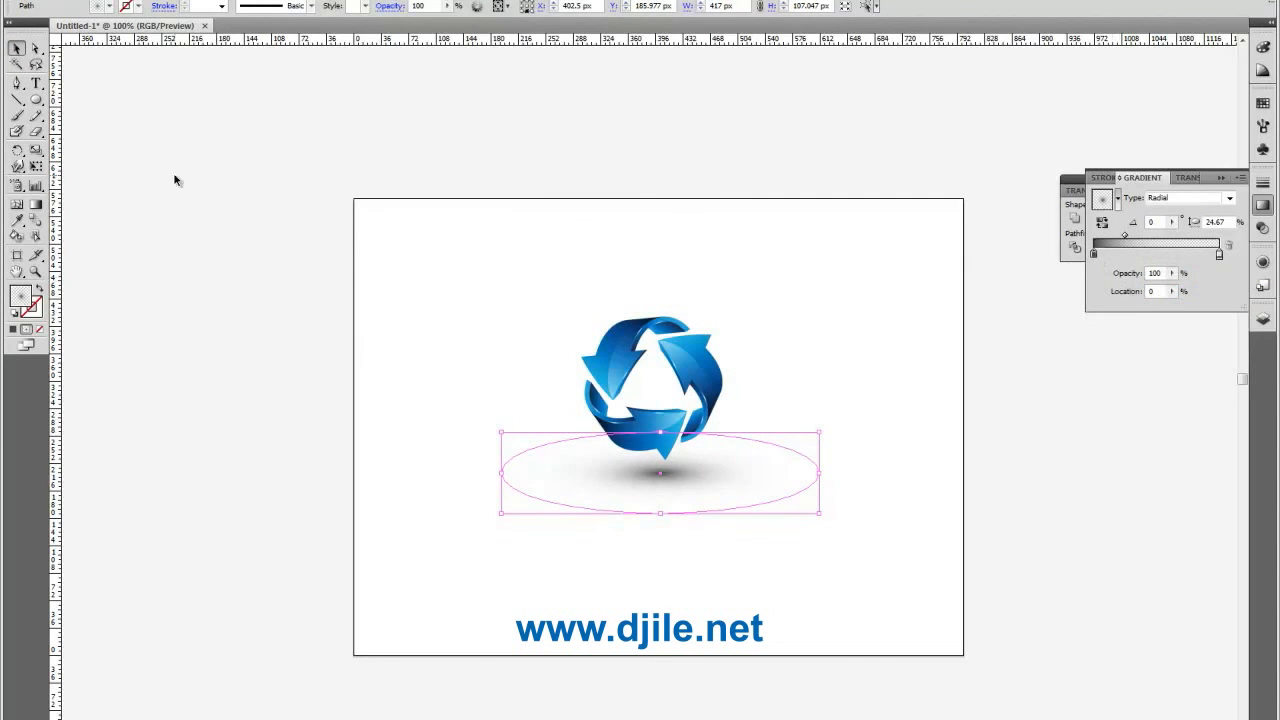
{"action": "left_click", "coordinate": [517, 239]}
{"action": "key", "text": "ctrl+minus"}
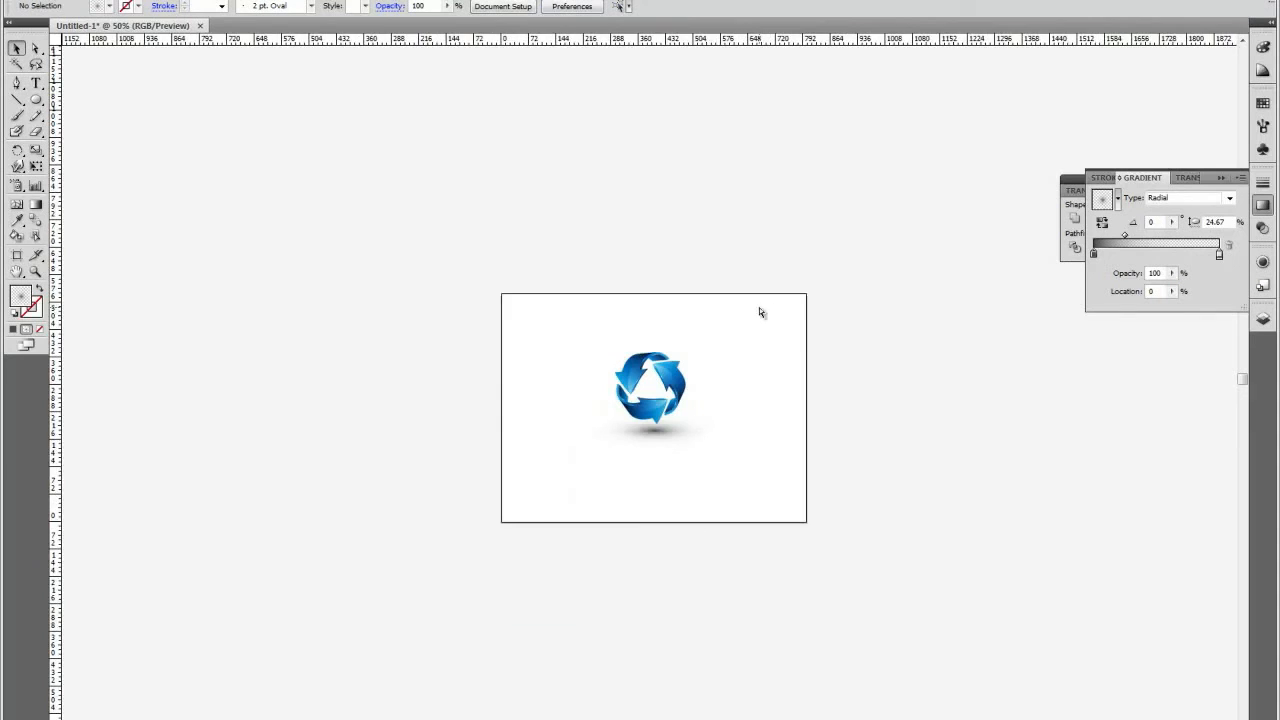
{"action": "key", "text": "ctrl+plus"}
{"action": "key", "text": "ctrl+plus"}
{"action": "key", "text": "ctrl+plus"}
{"action": "key", "text": "ctrl+plus"}
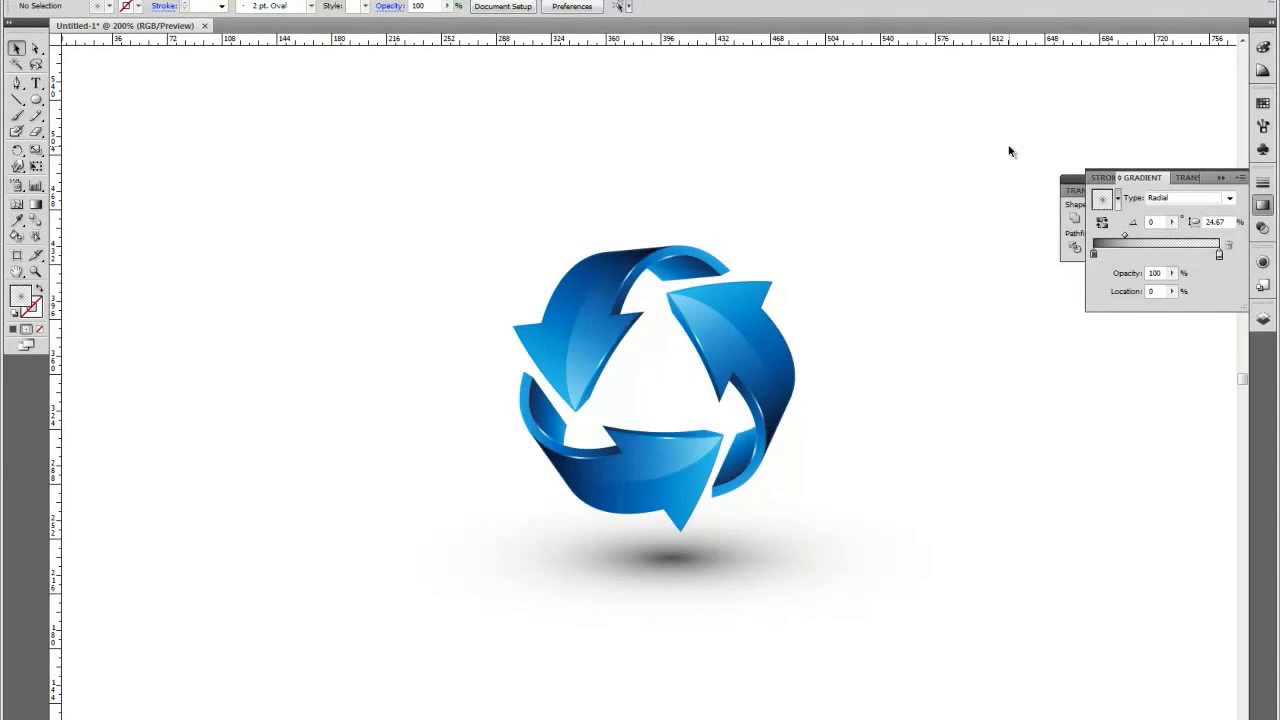